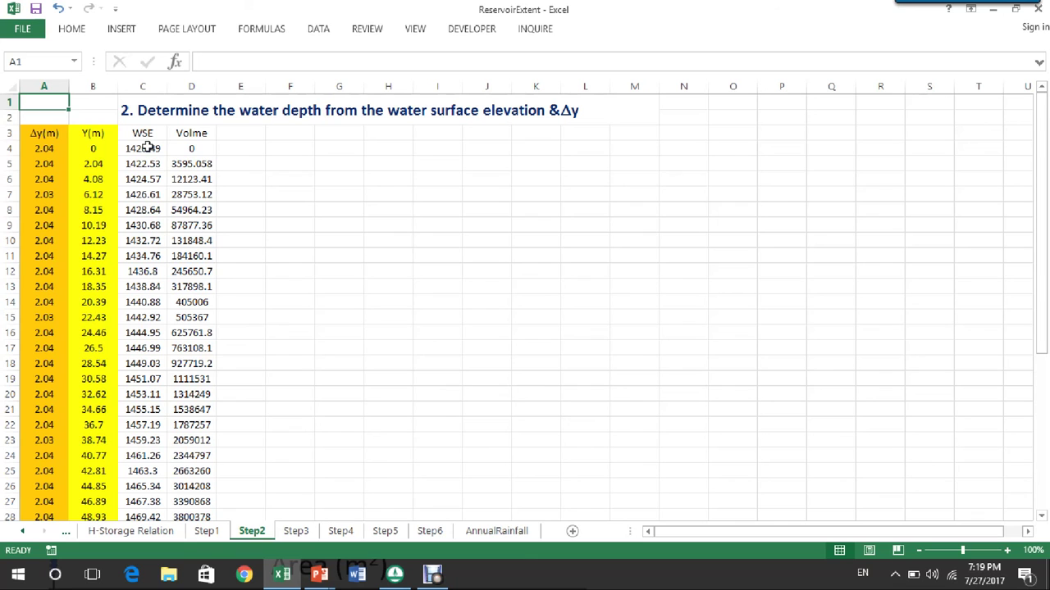
Review the first water surface elevations in the WSE column against the starting depth in the Y(m) column on the Step2 sheet.
click(148, 149)
click(148, 164)
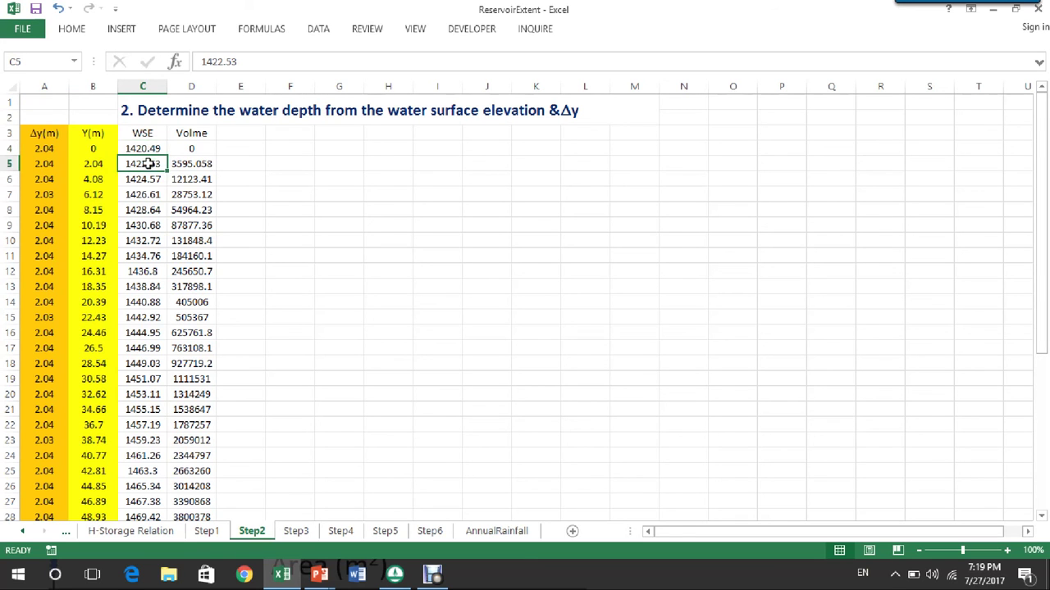
click(148, 179)
click(148, 195)
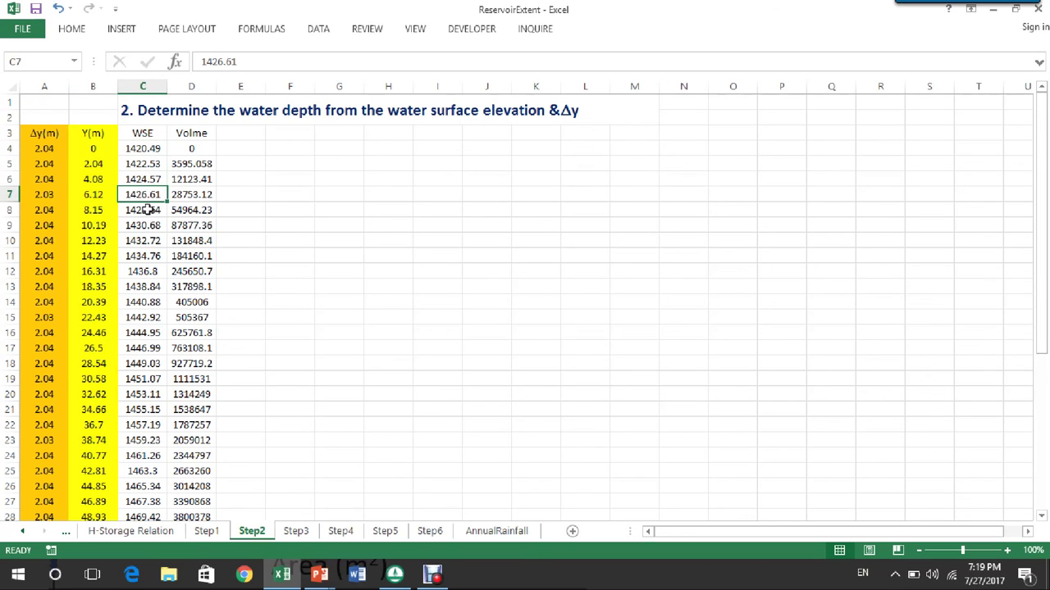
click(146, 150)
click(101, 135)
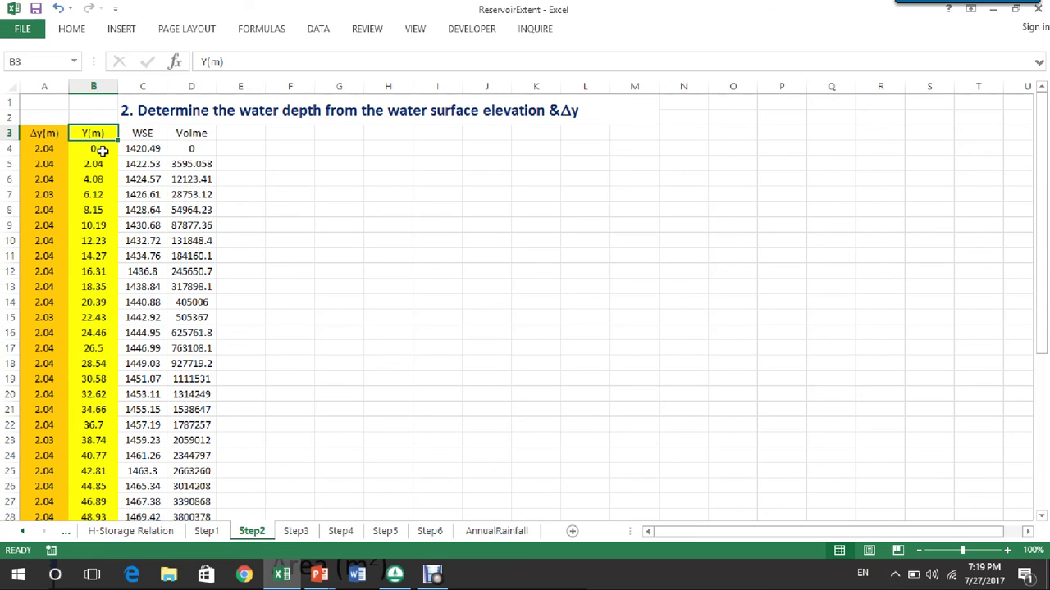
click(101, 150)
click(141, 149)
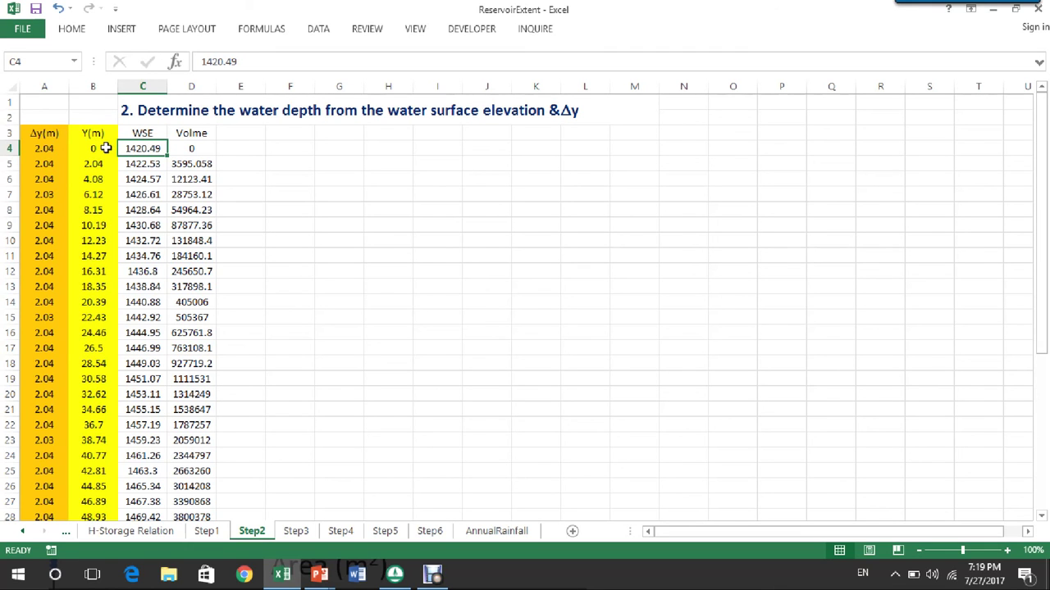
click(105, 149)
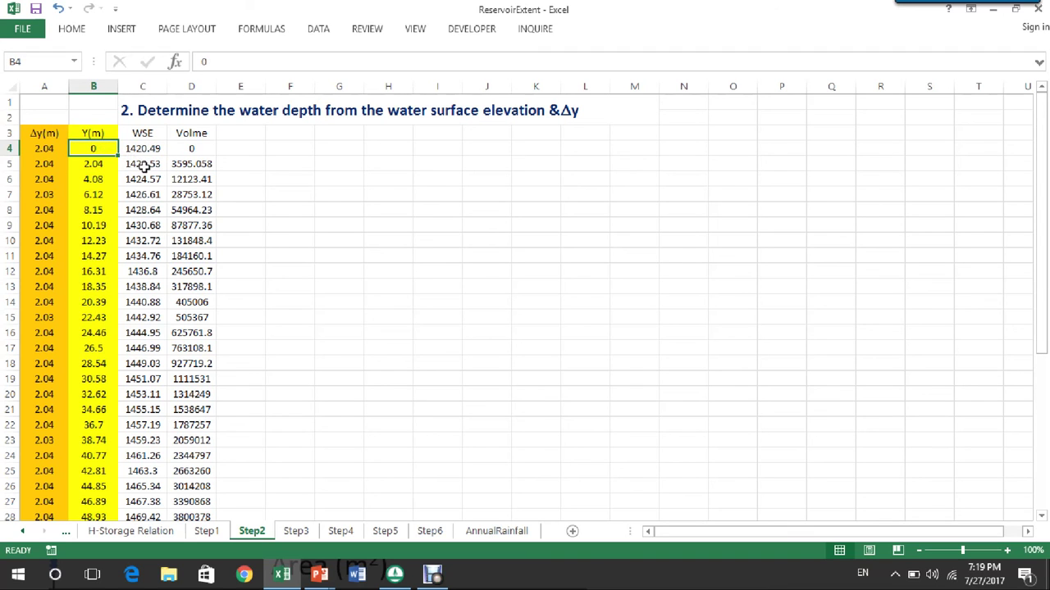
Inspect the water depth formula in cell B5 and the WSE cells it references, leaving the formula as is.
click(143, 167)
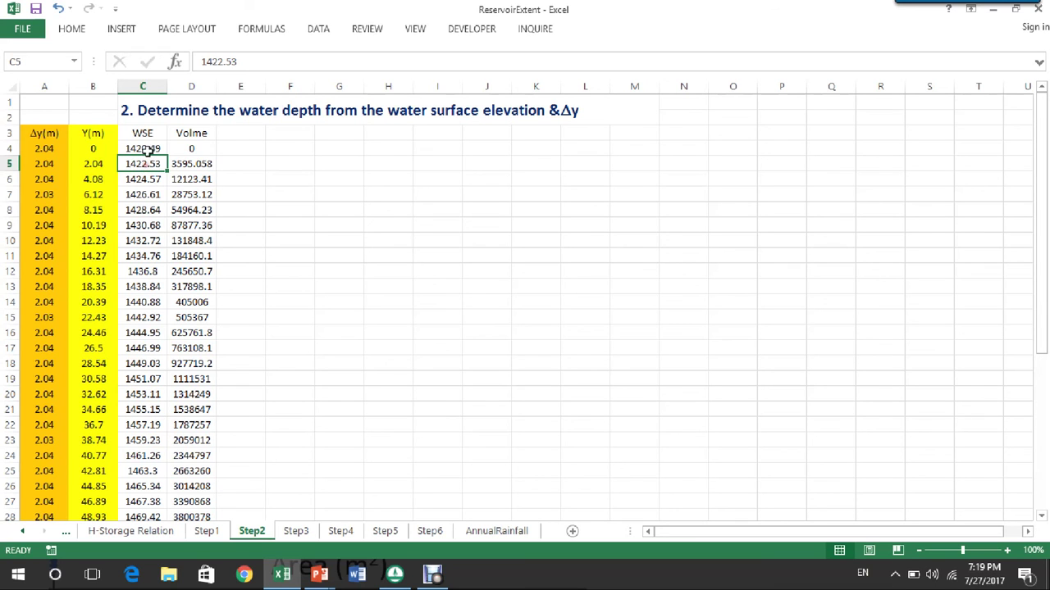
click(145, 148)
click(107, 164)
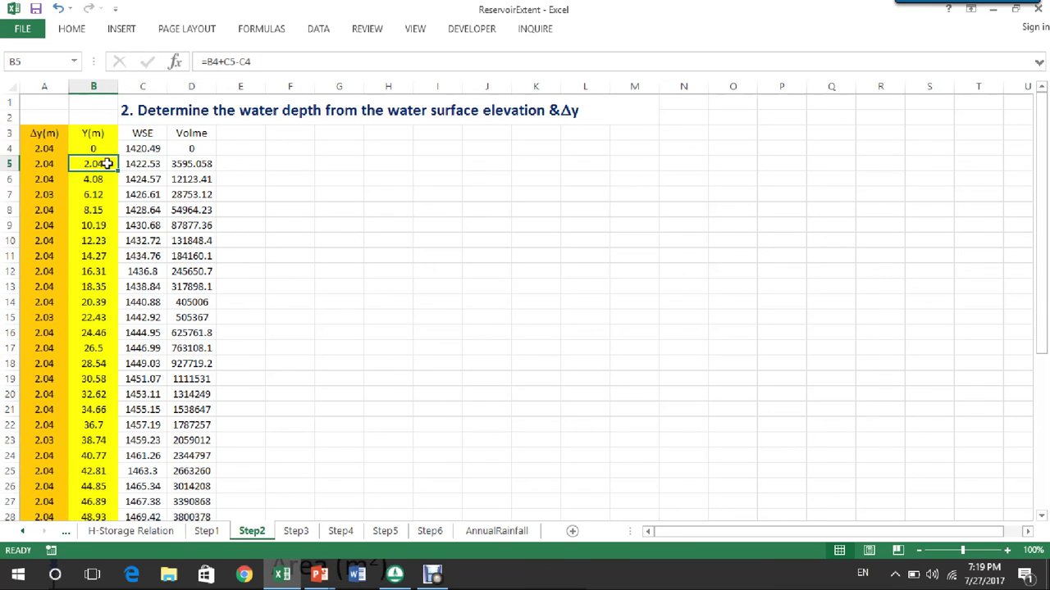
click(210, 63)
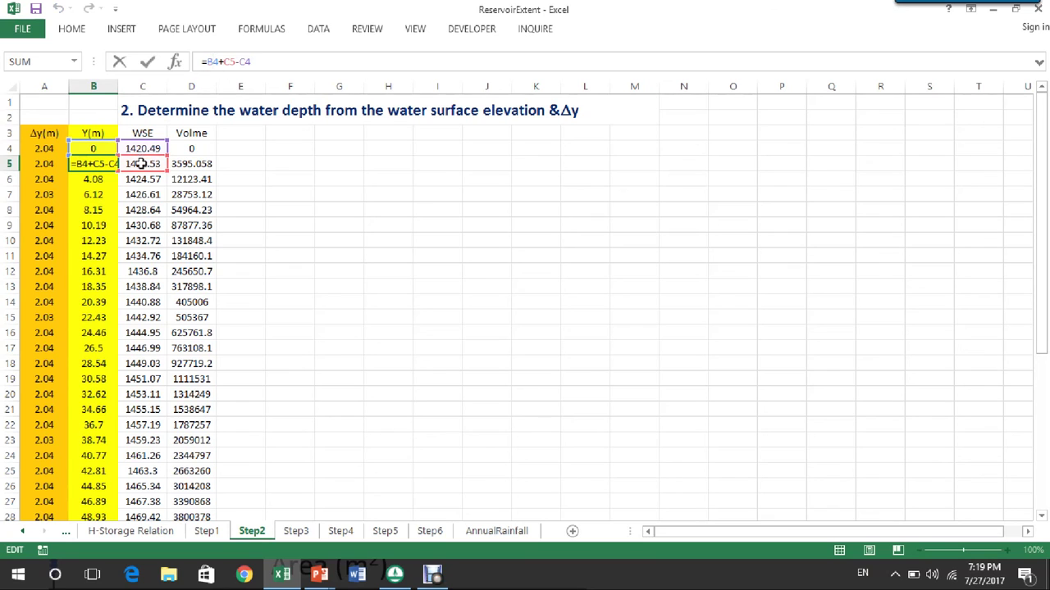
click(119, 62)
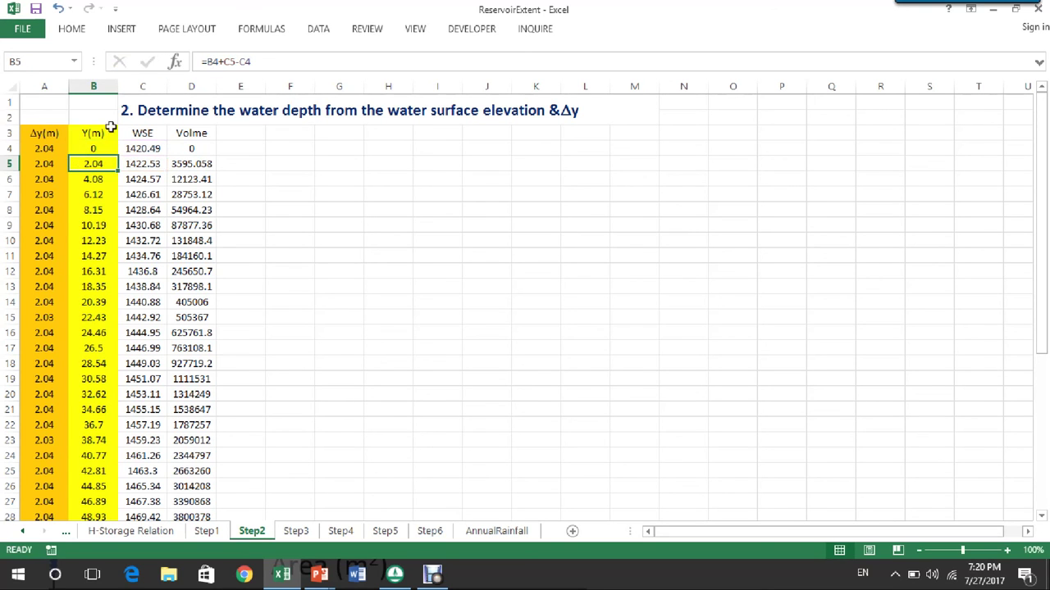
Check the depth formulas further down the Y(m) column, from row 14 to row 26.
click(94, 301)
click(94, 347)
click(97, 379)
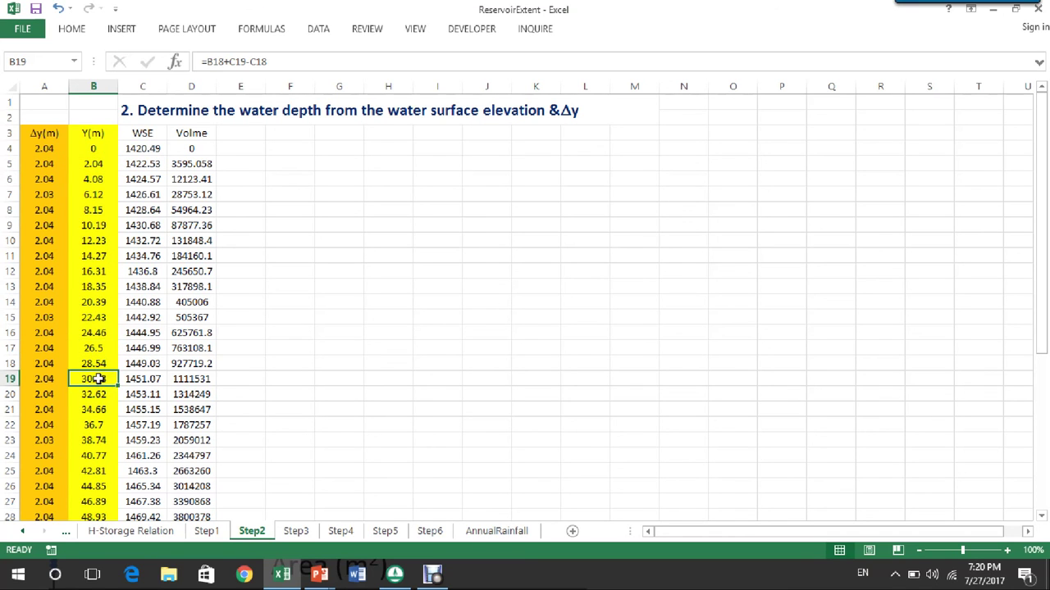
click(97, 412)
click(97, 443)
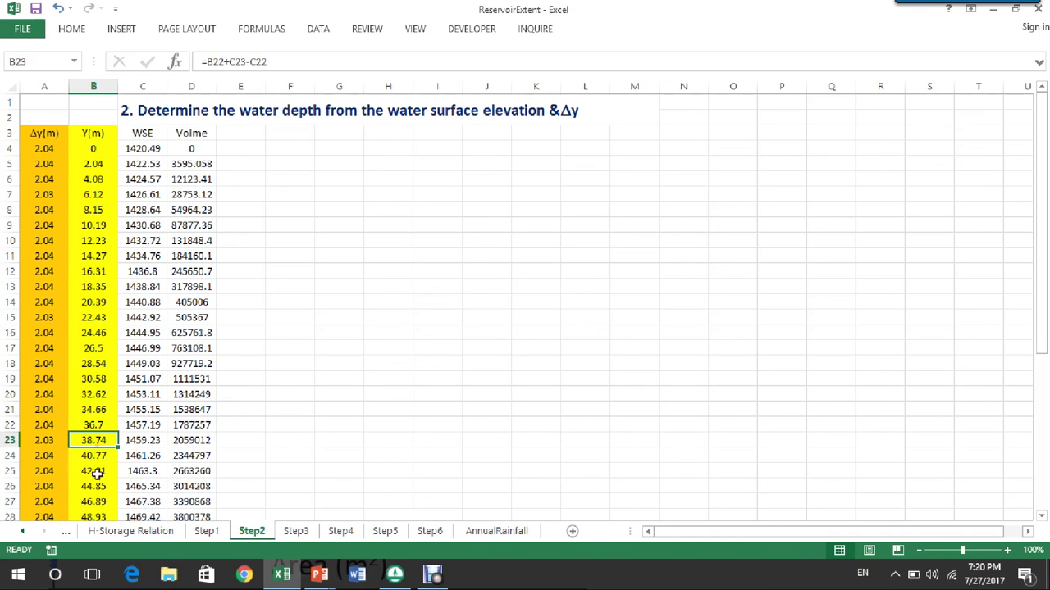
click(96, 482)
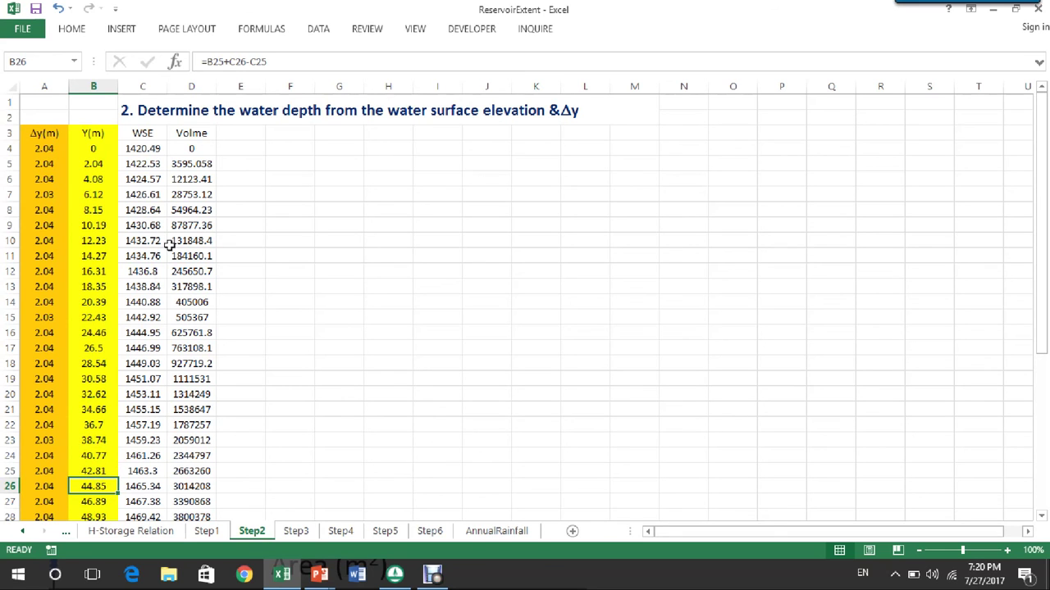
Examine the first Y(m) depths and inspect the Δy formula in cell A4 with its referenced cells.
click(152, 150)
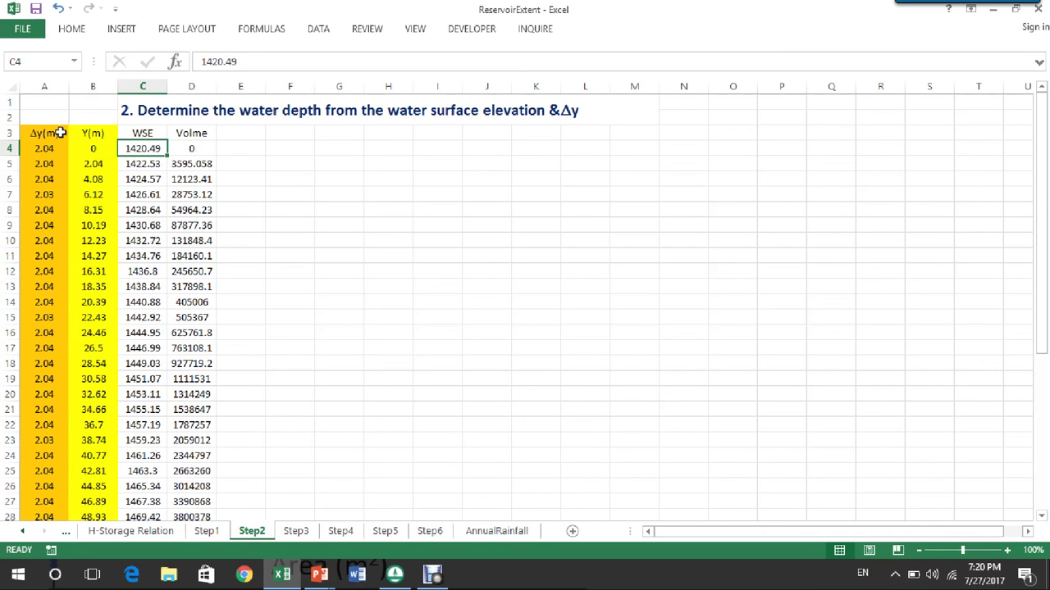
click(60, 133)
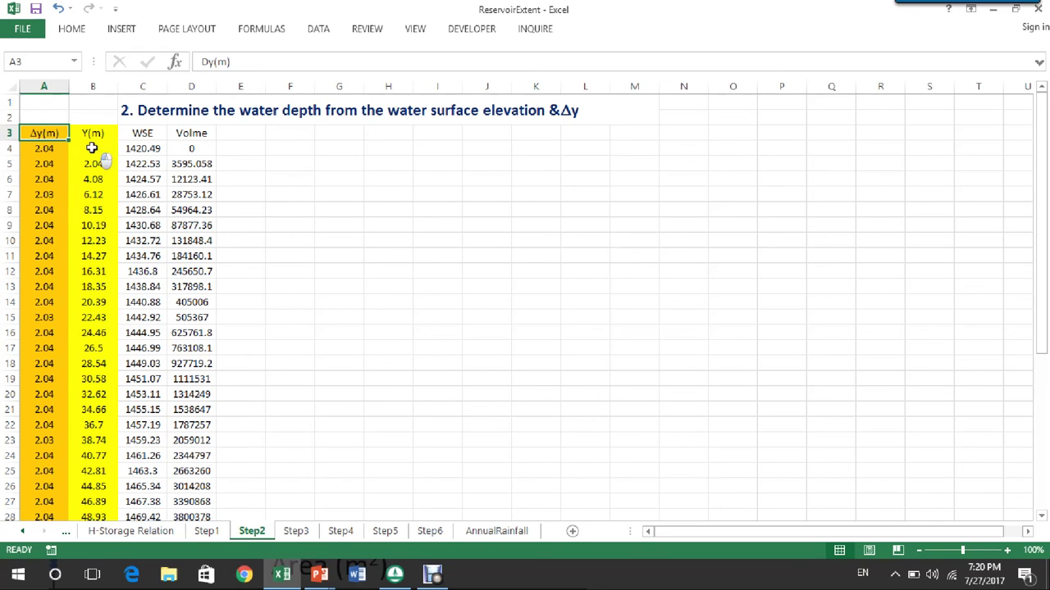
click(91, 148)
click(92, 163)
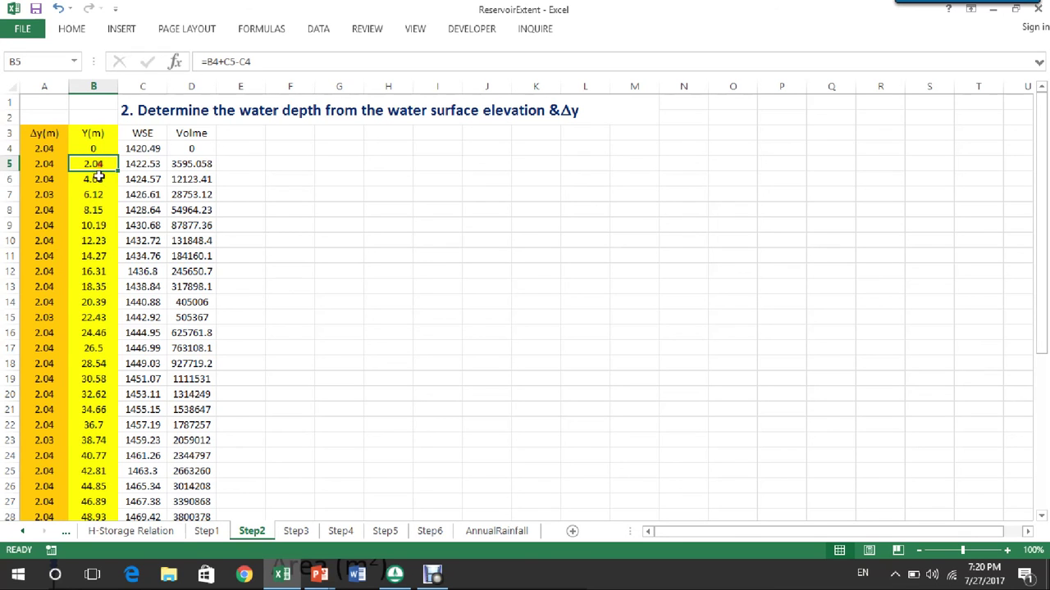
click(98, 179)
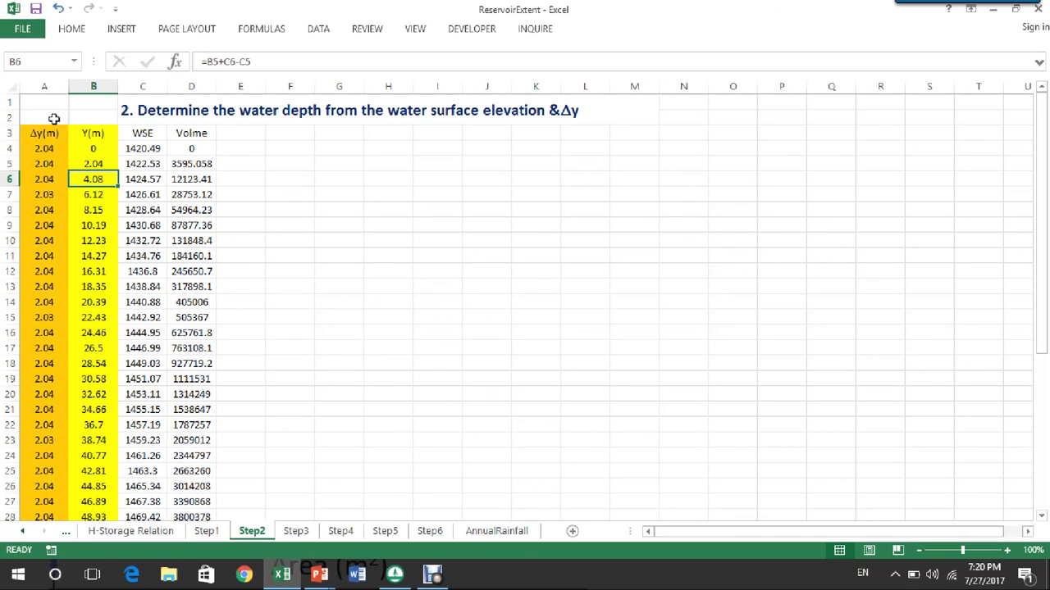
click(45, 147)
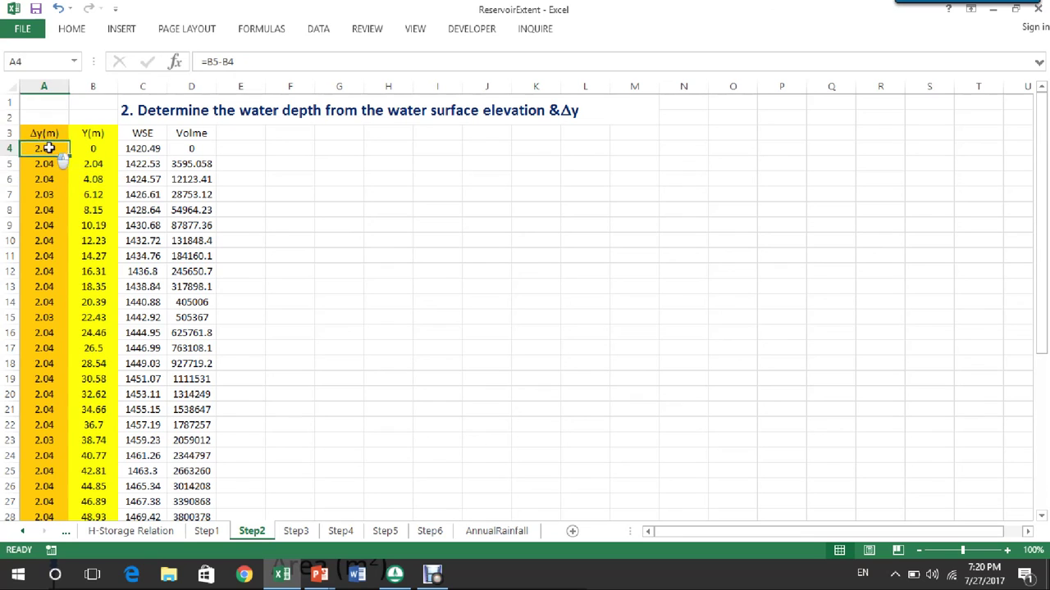
click(225, 60)
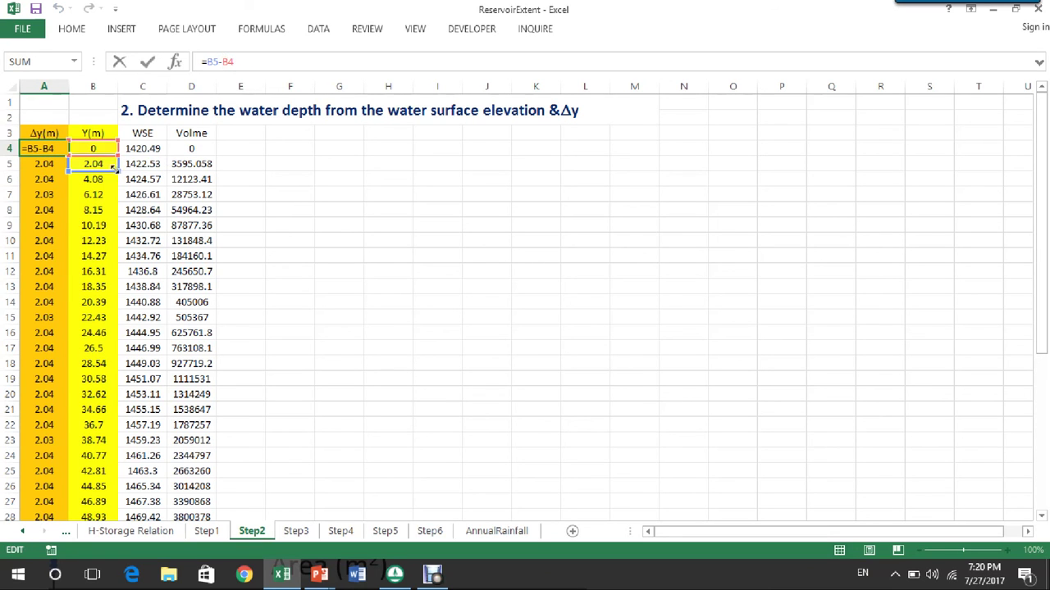
click(120, 62)
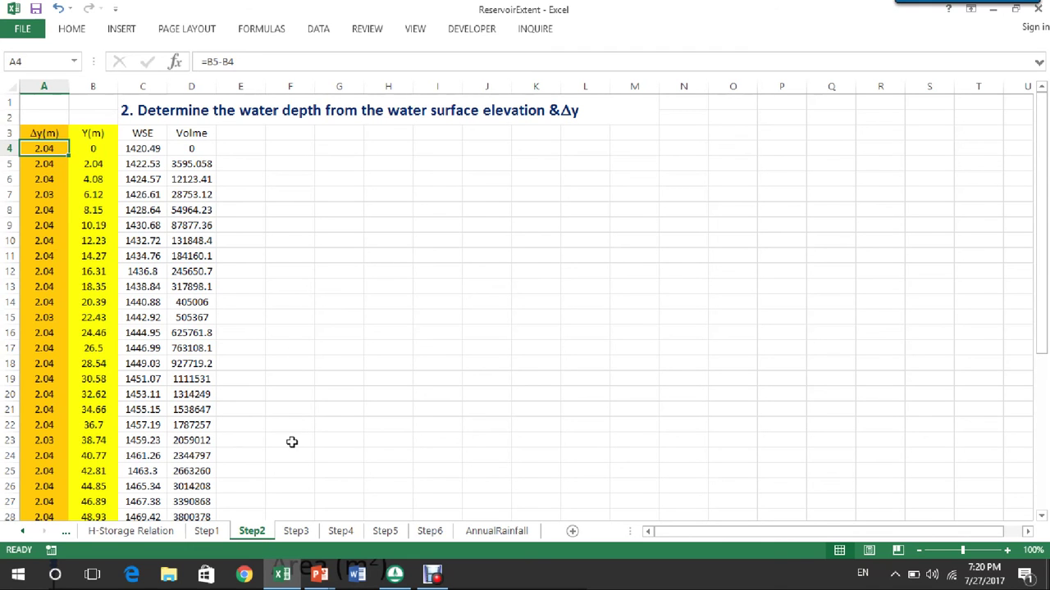
Open the Step3 sheet and compare the depths in B4 and B5 with the volumes in D4 and D5.
click(305, 530)
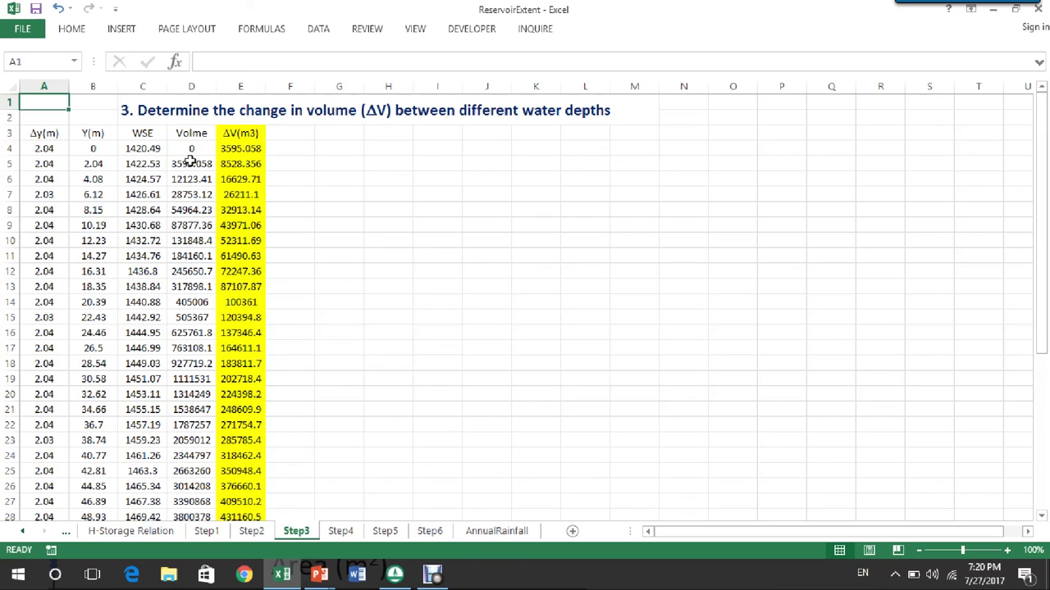
click(189, 162)
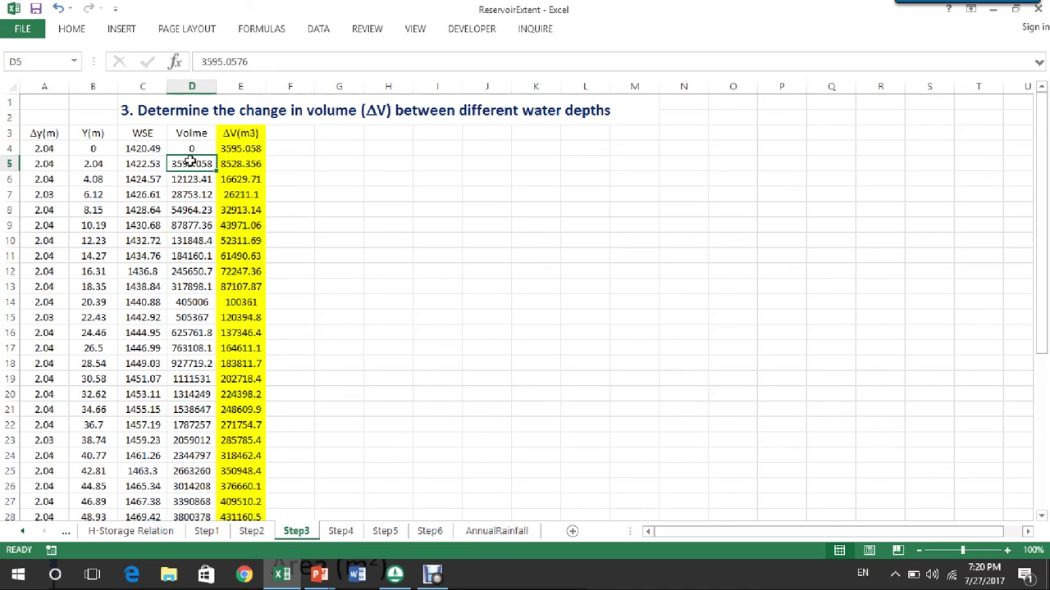
click(94, 149)
click(95, 162)
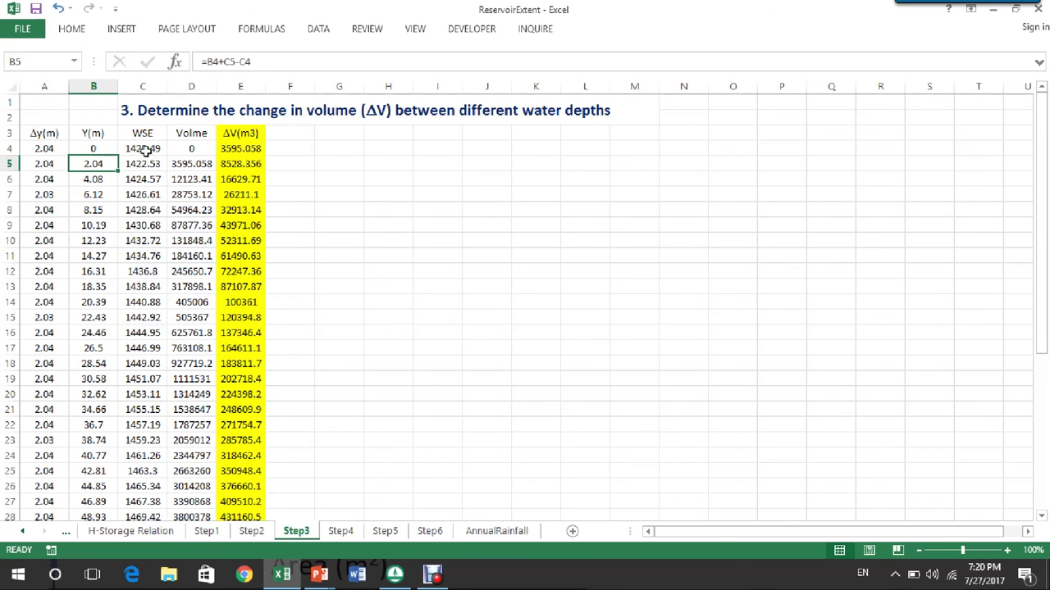
click(202, 151)
click(204, 163)
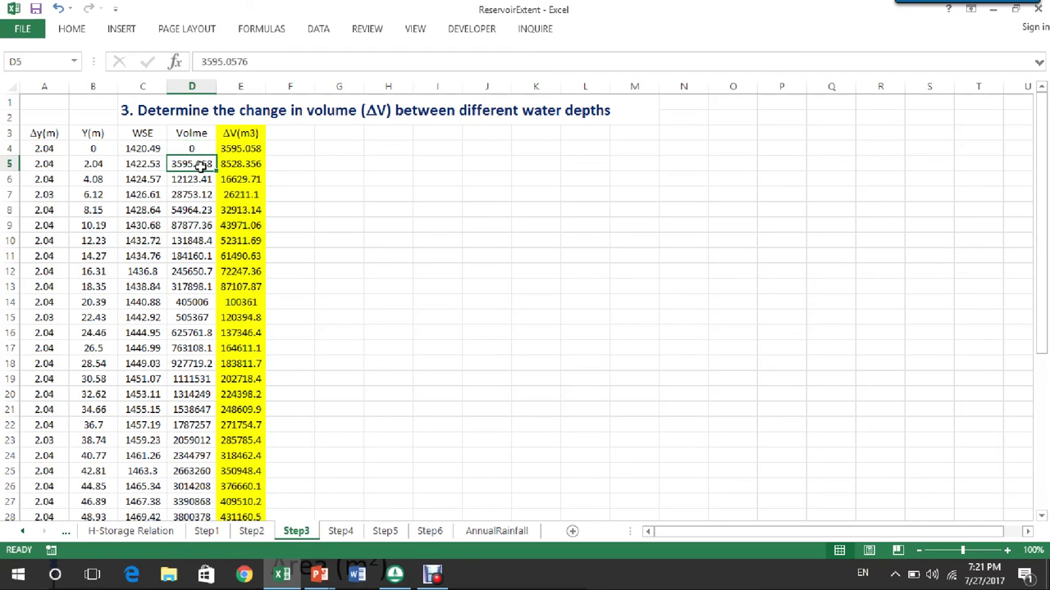
Inspect the ΔV formula in cell E4 and the volume cells it references, leaving it as is.
click(232, 149)
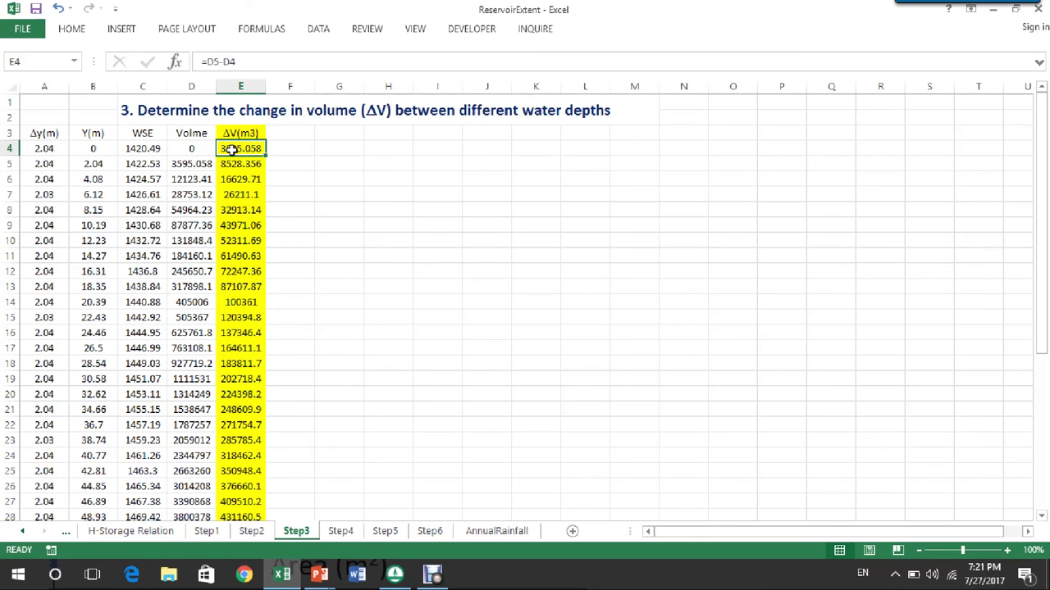
click(229, 63)
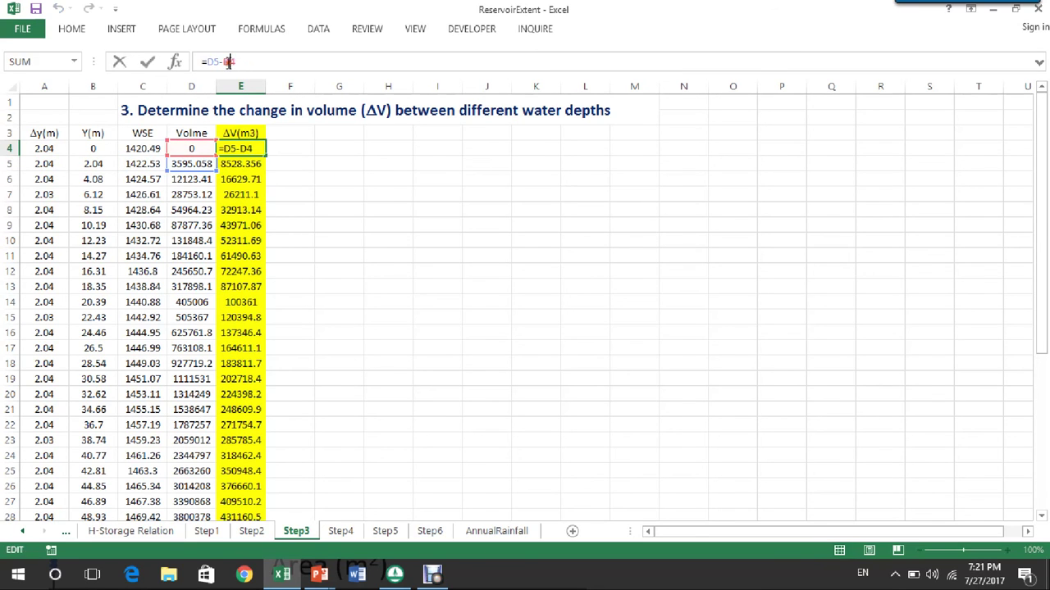
click(145, 65)
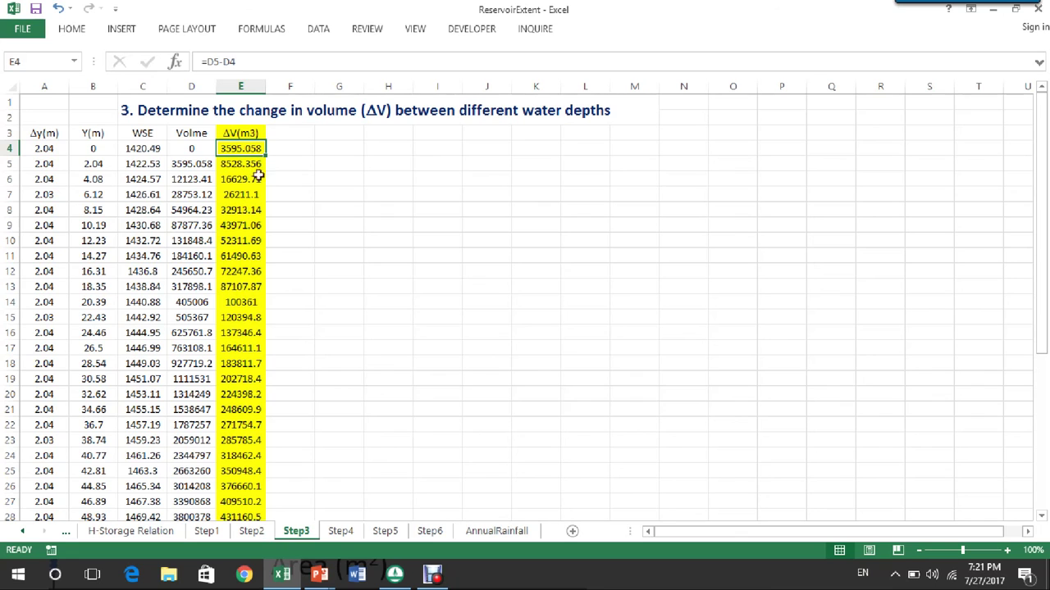
Check the ΔV formula in cell E15 and its referenced volumes, and return to the first ΔV value.
click(244, 312)
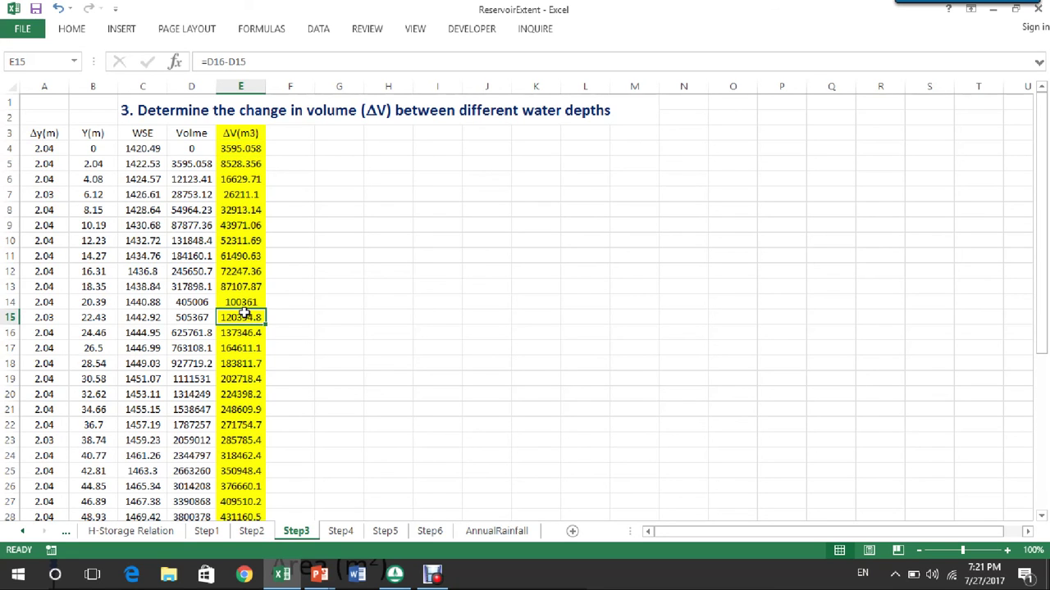
click(222, 62)
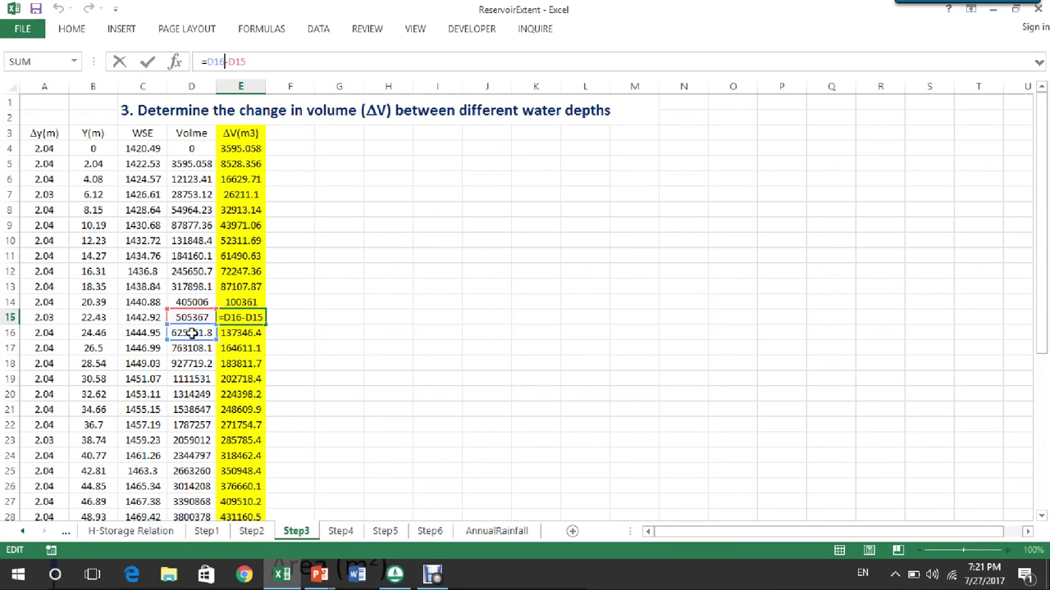
click(119, 62)
click(375, 317)
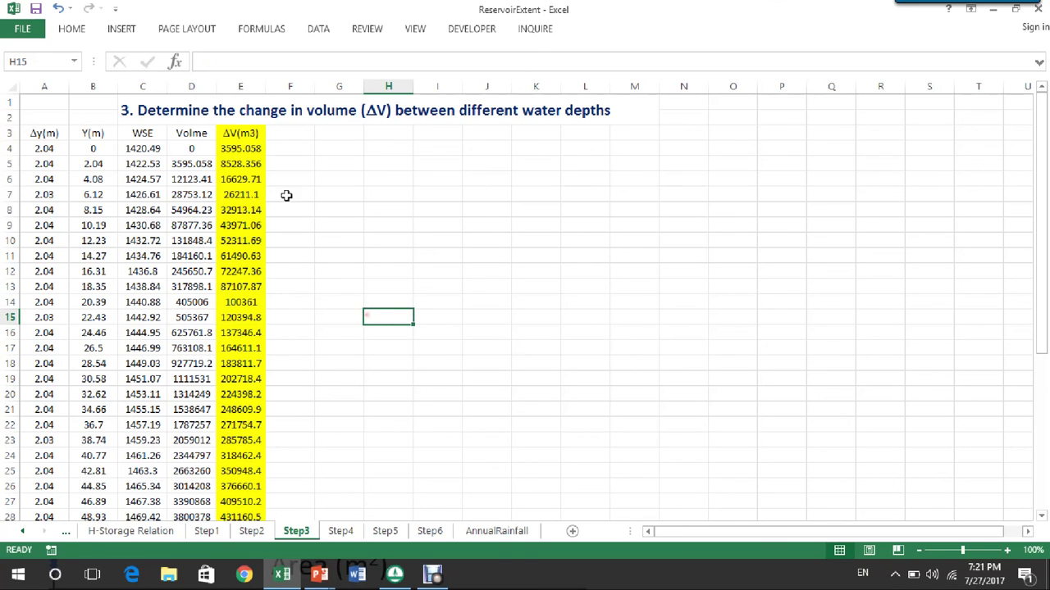
click(246, 150)
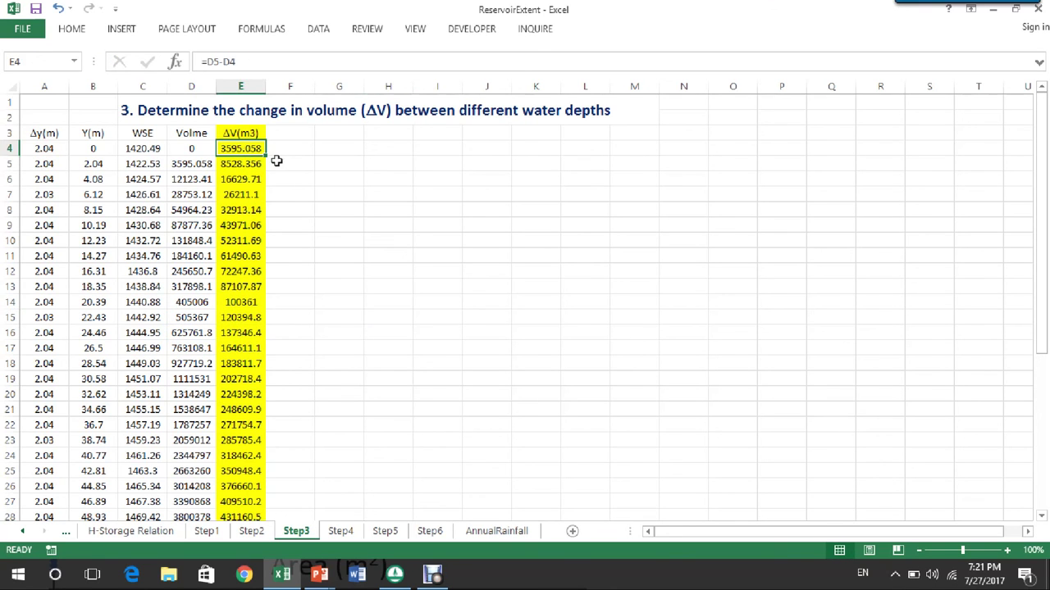
click(339, 205)
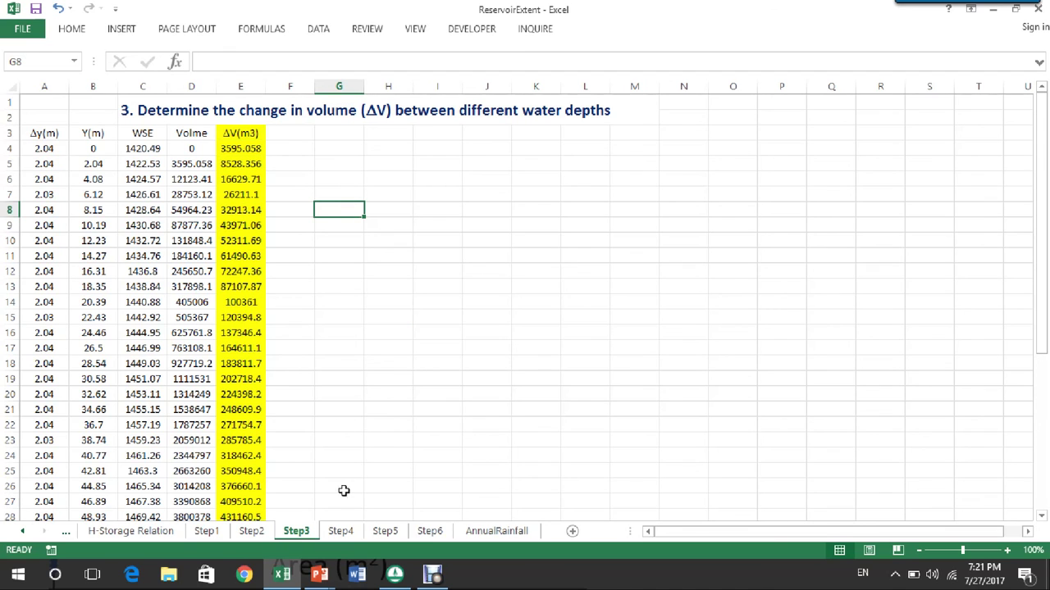
Open the Step4 sheet and review the ΔA(m2), ΔV(m3) and Δy(m) column headings used in the change-in-area calculation.
click(343, 531)
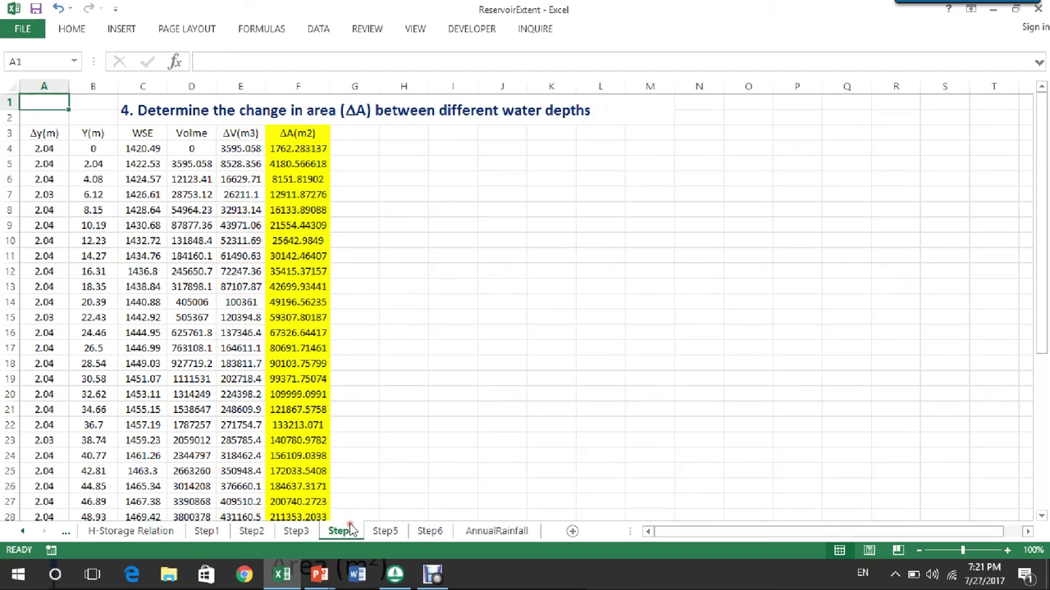
click(308, 135)
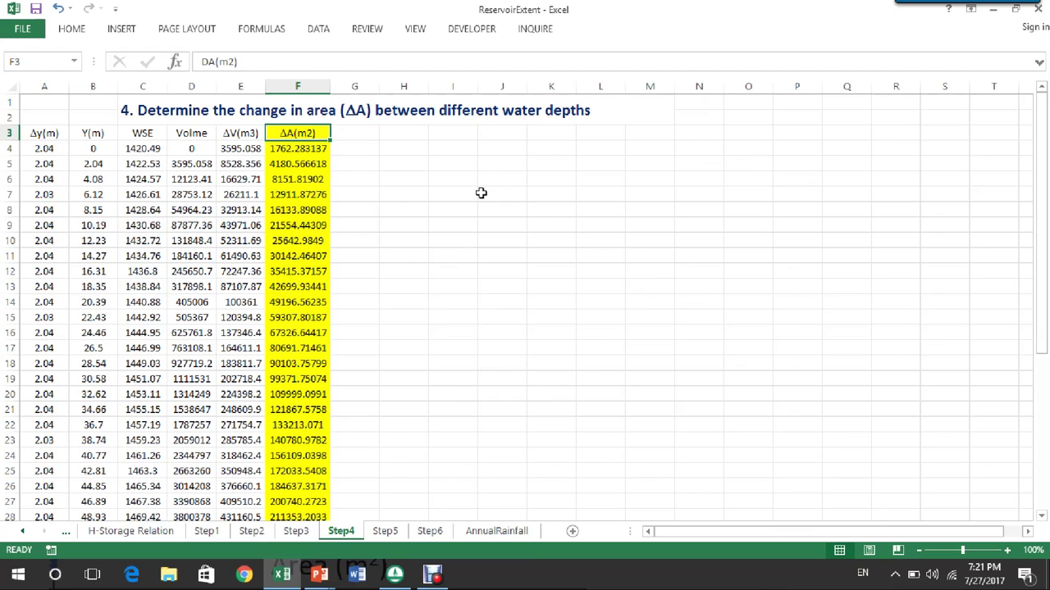
click(249, 132)
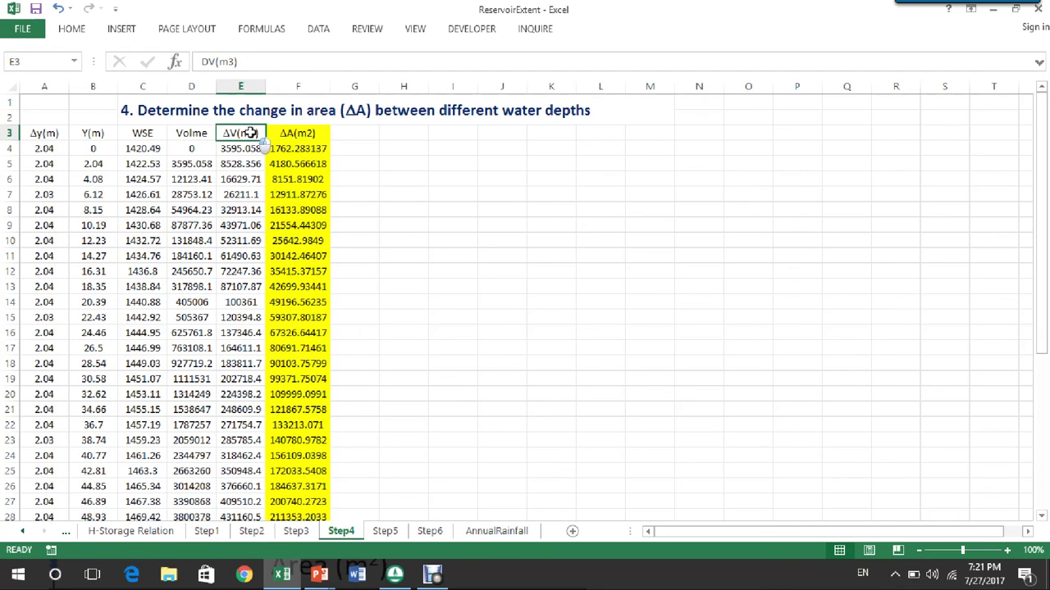
click(45, 131)
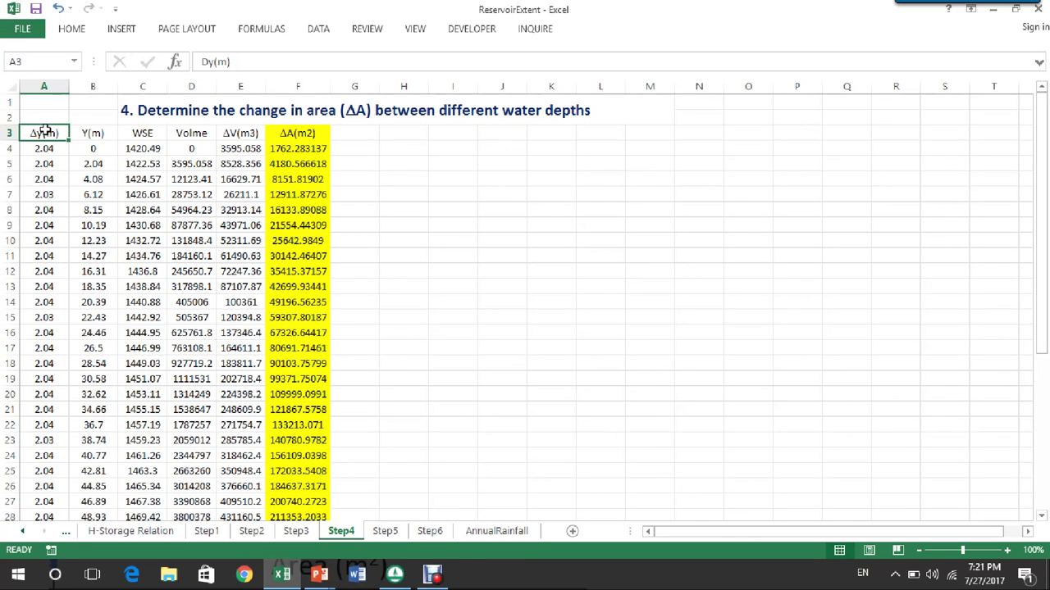
Inspect the ΔA formula in cell F4 and the ΔV and Δy cells it references, leaving it as is.
click(298, 149)
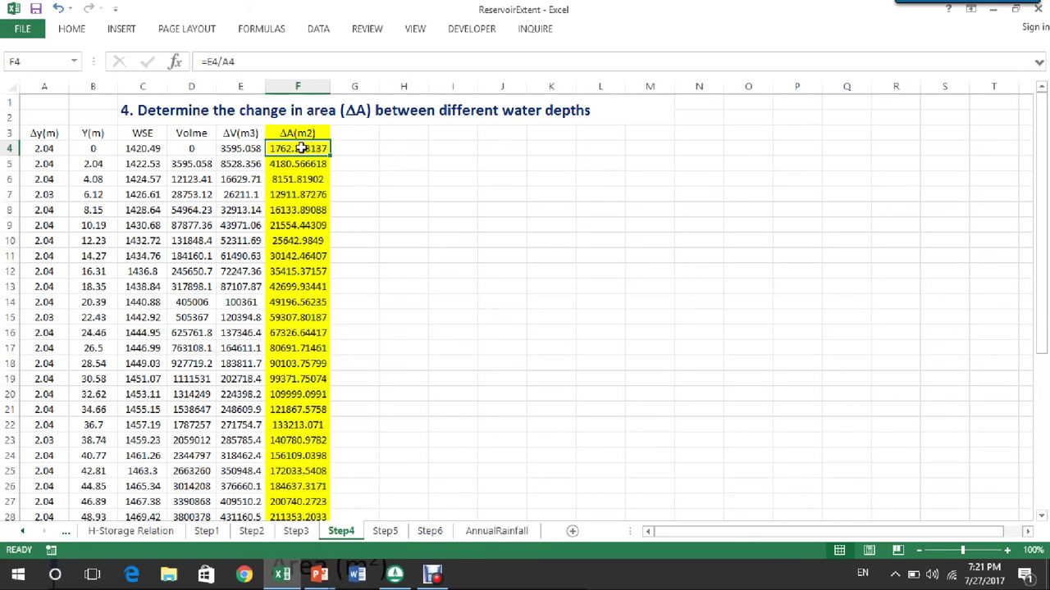
click(228, 62)
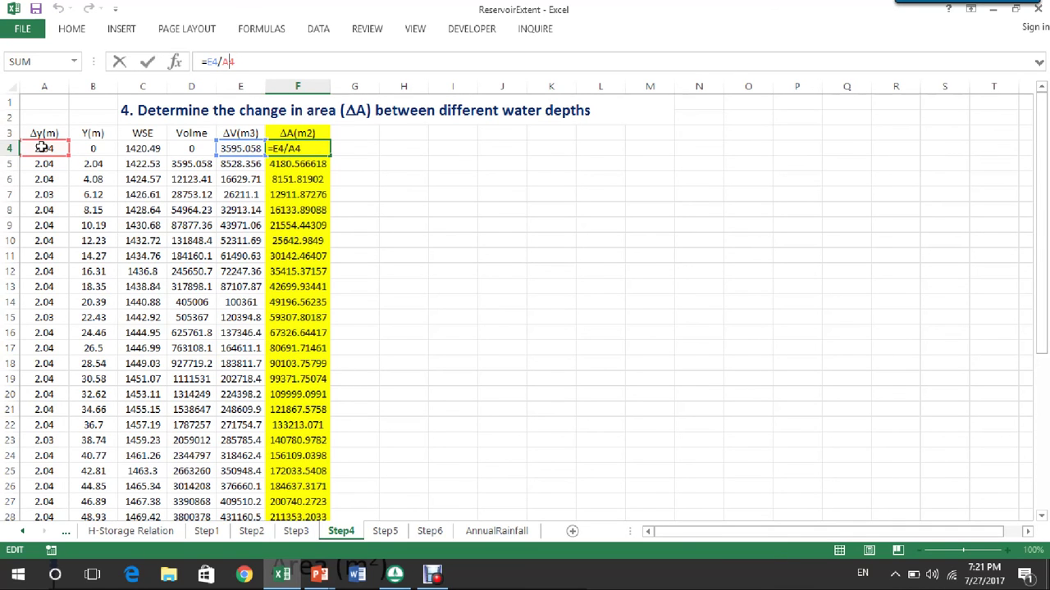
click(119, 62)
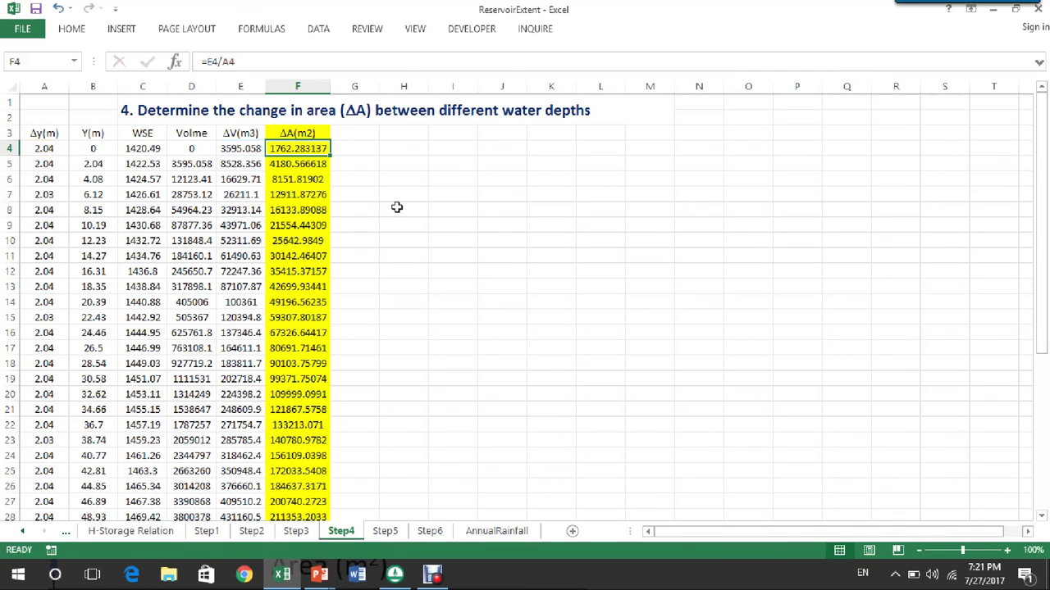
Check the ΔA formulas further down column F, including cells F11, F19 and F23.
click(306, 207)
click(305, 254)
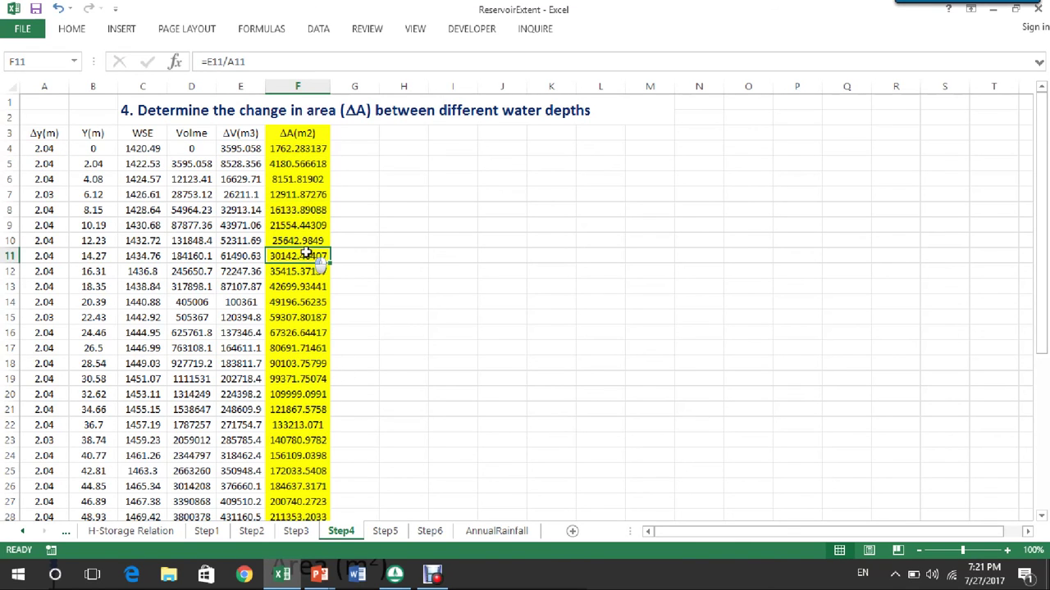
click(307, 317)
click(302, 381)
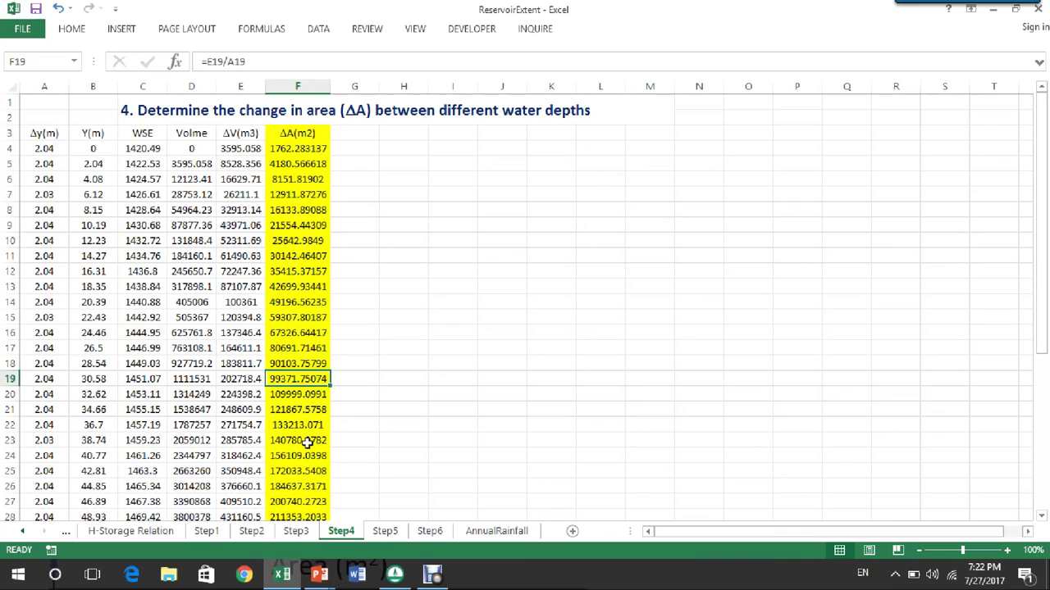
click(307, 441)
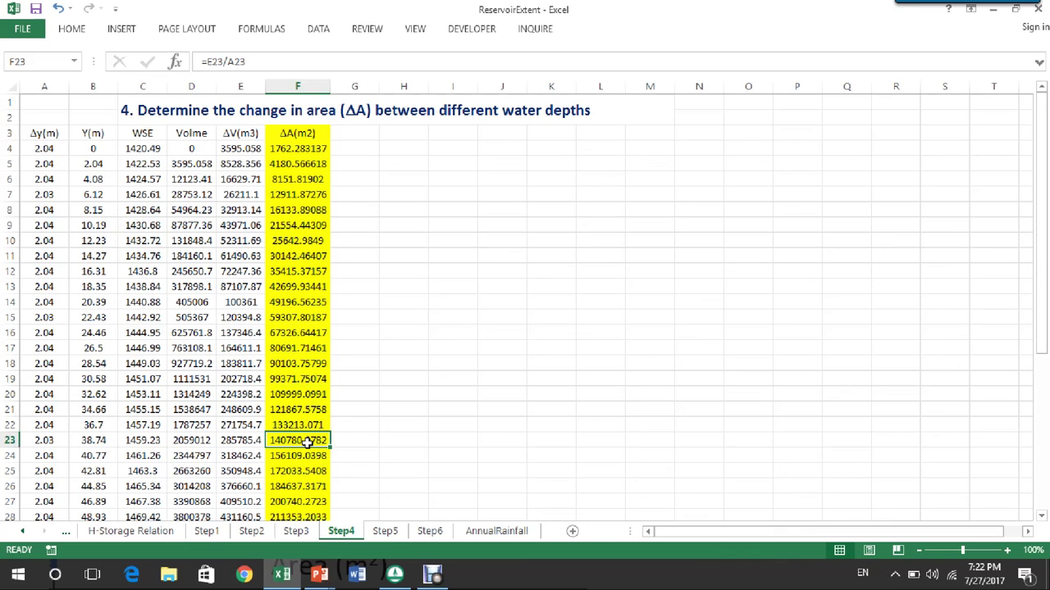
Open the Step5 sheet and check the A(m2) formulas in cells G5 and G8.
click(385, 532)
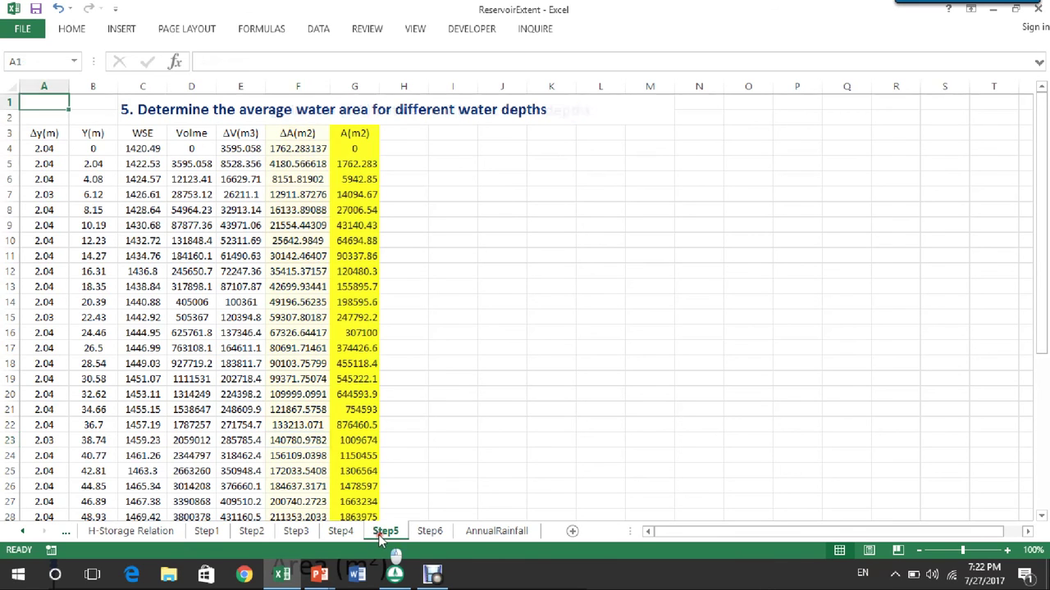
click(367, 136)
click(364, 163)
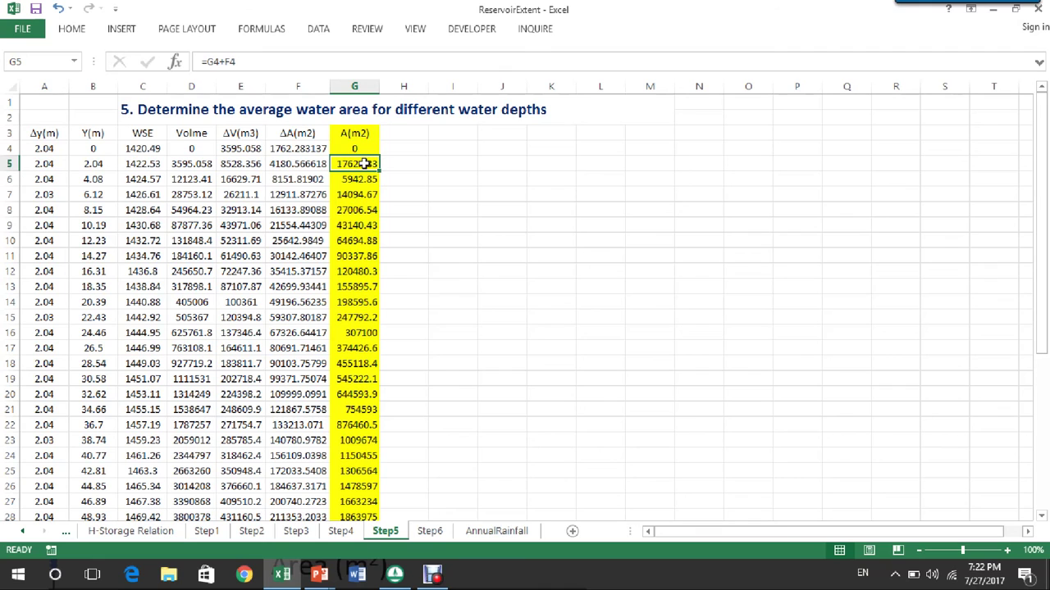
click(362, 204)
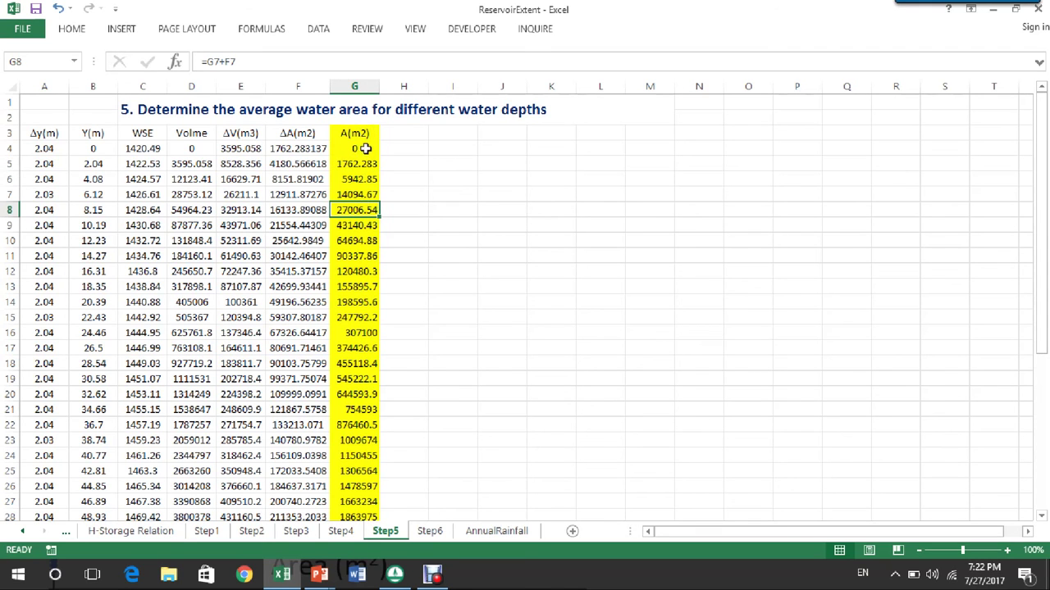
Compare the water depths in B4 and B5 with the corresponding areas in G4 and G5.
click(107, 148)
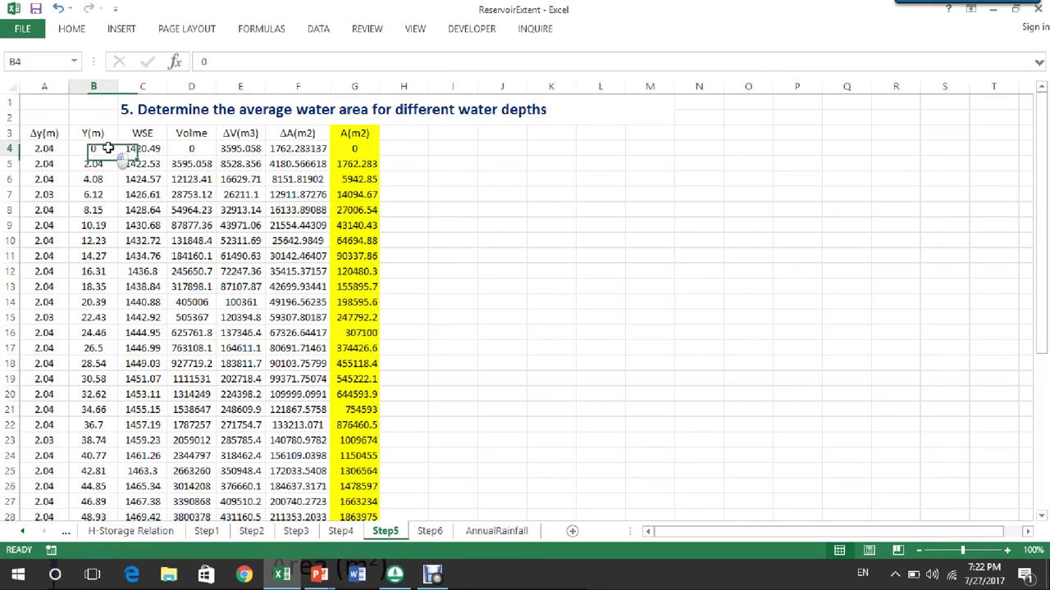
click(354, 150)
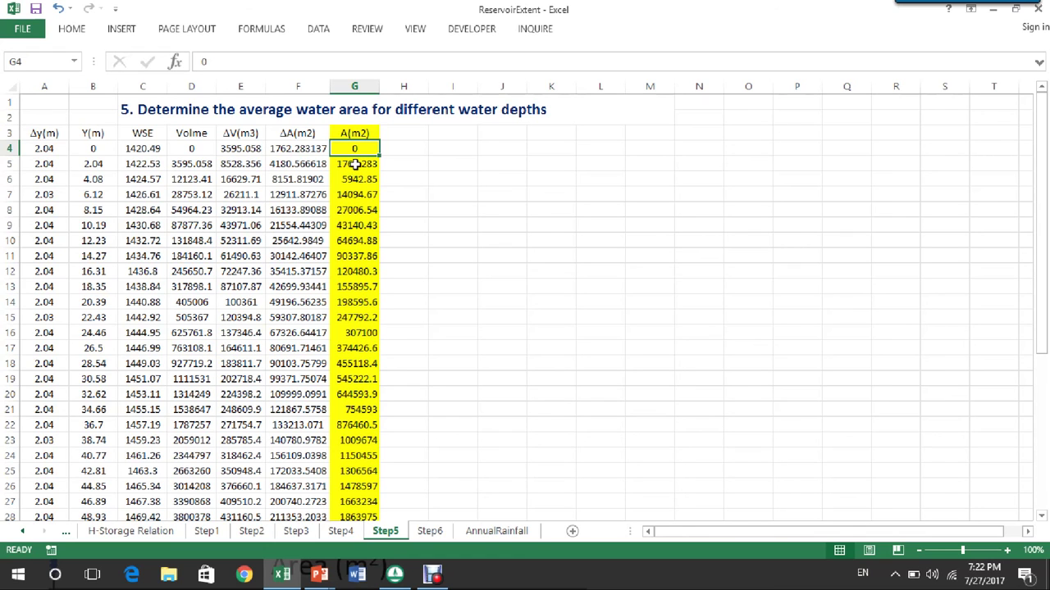
click(354, 164)
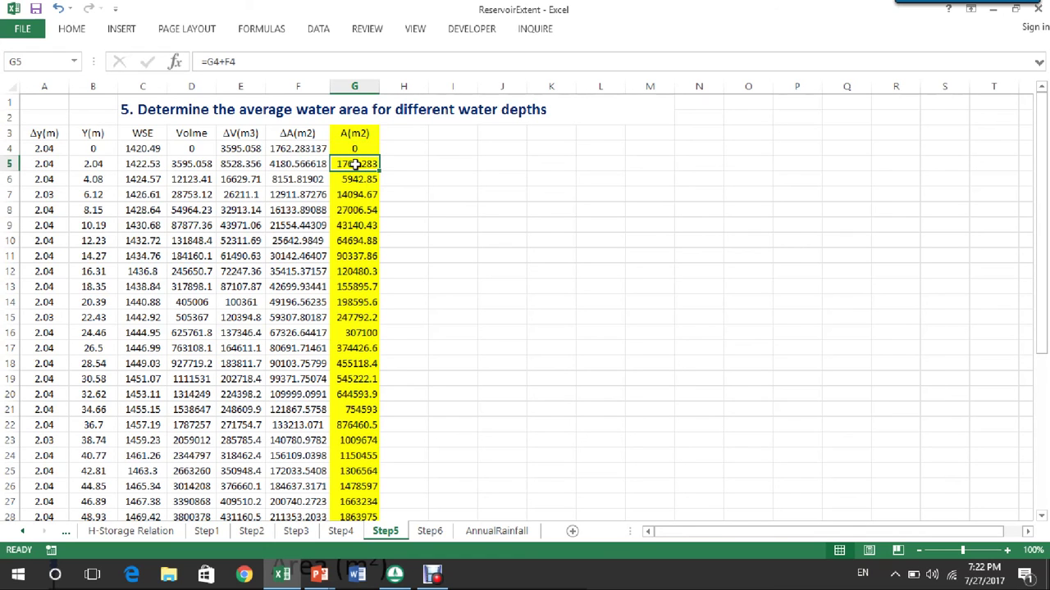
click(92, 165)
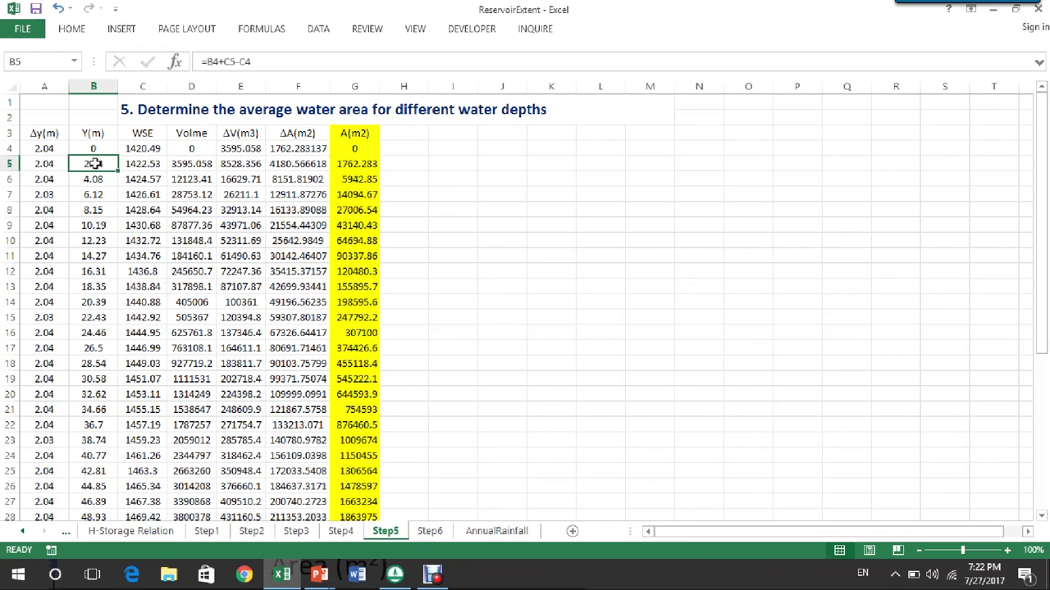
click(369, 164)
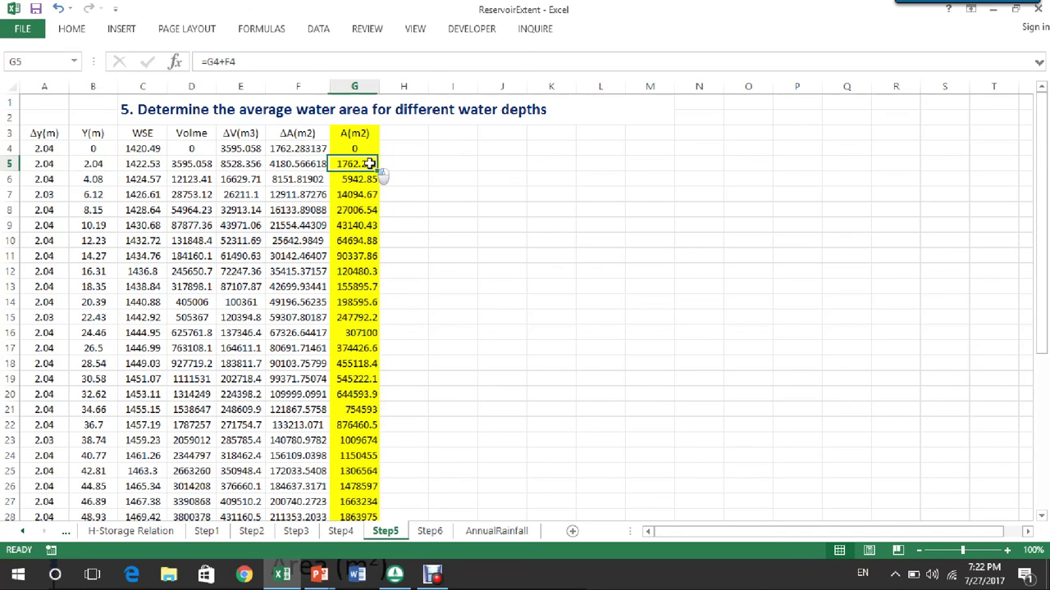
Relate the ΔA value in F4 to the depths in B4 and B5 and the starting area in G4.
click(312, 150)
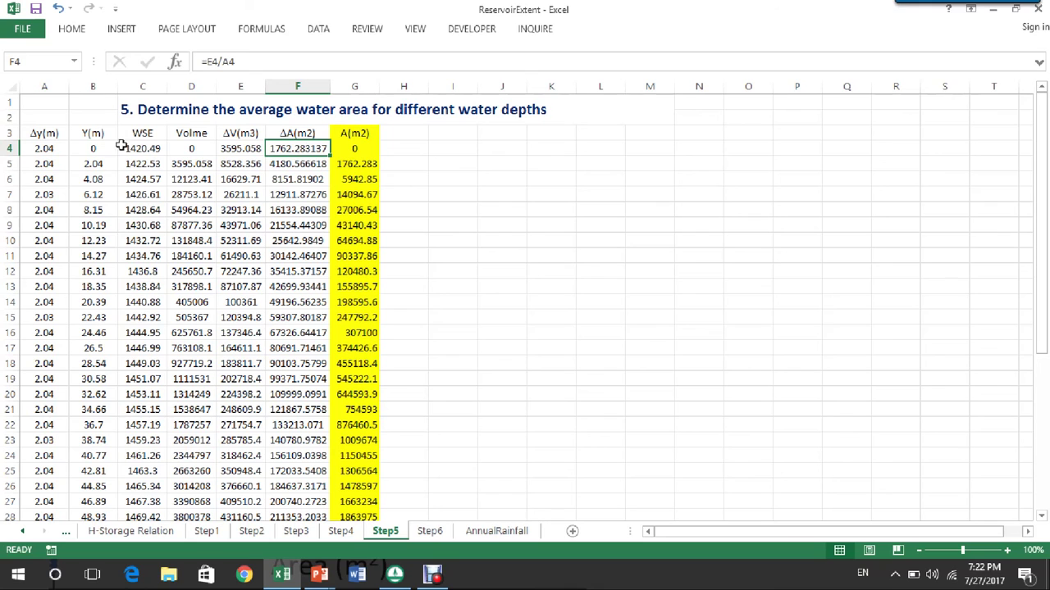
click(95, 150)
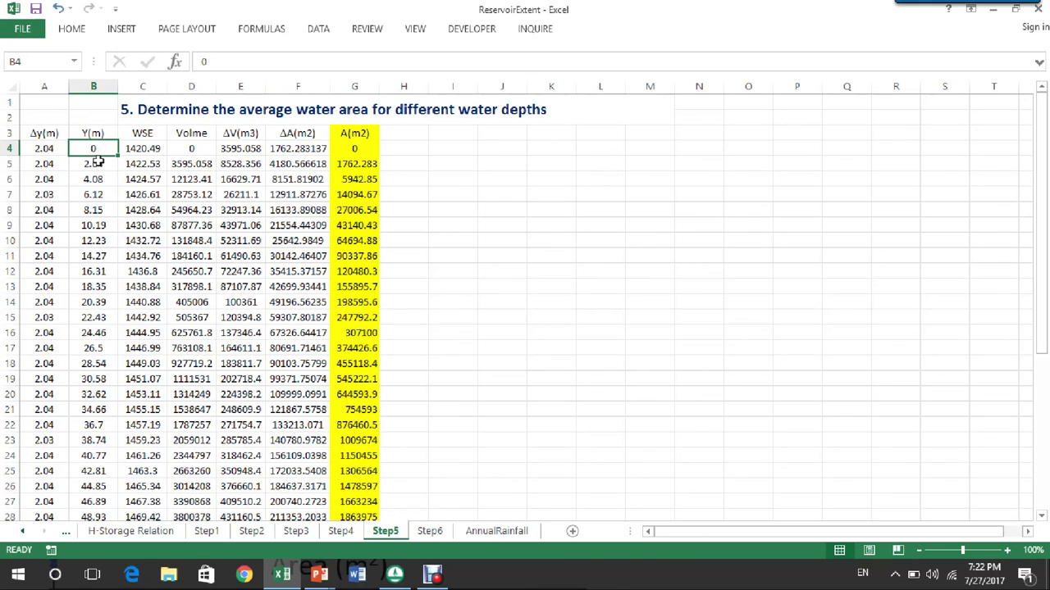
click(97, 163)
click(105, 146)
click(355, 146)
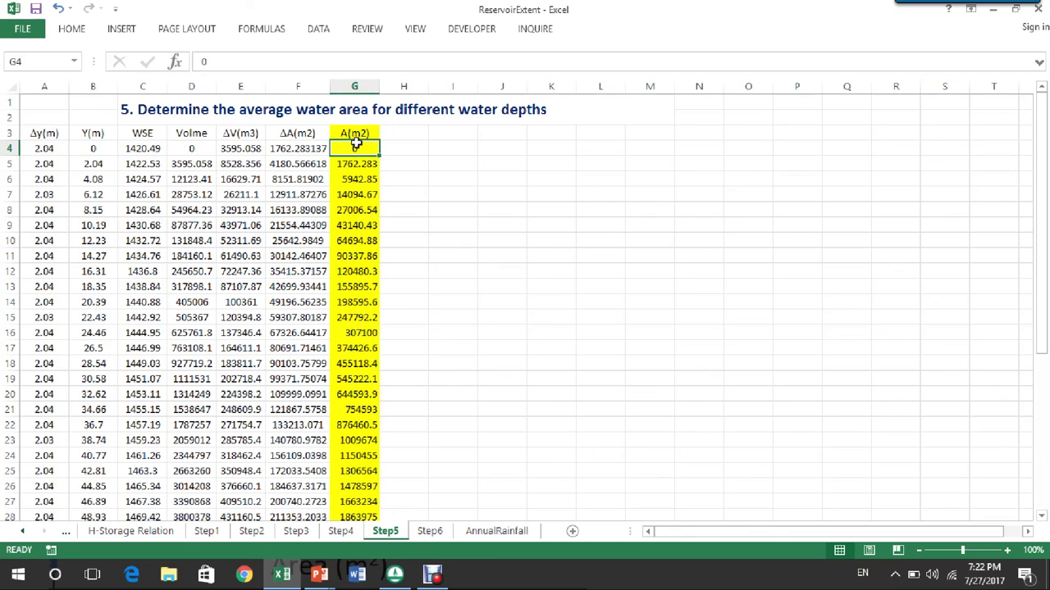
click(105, 164)
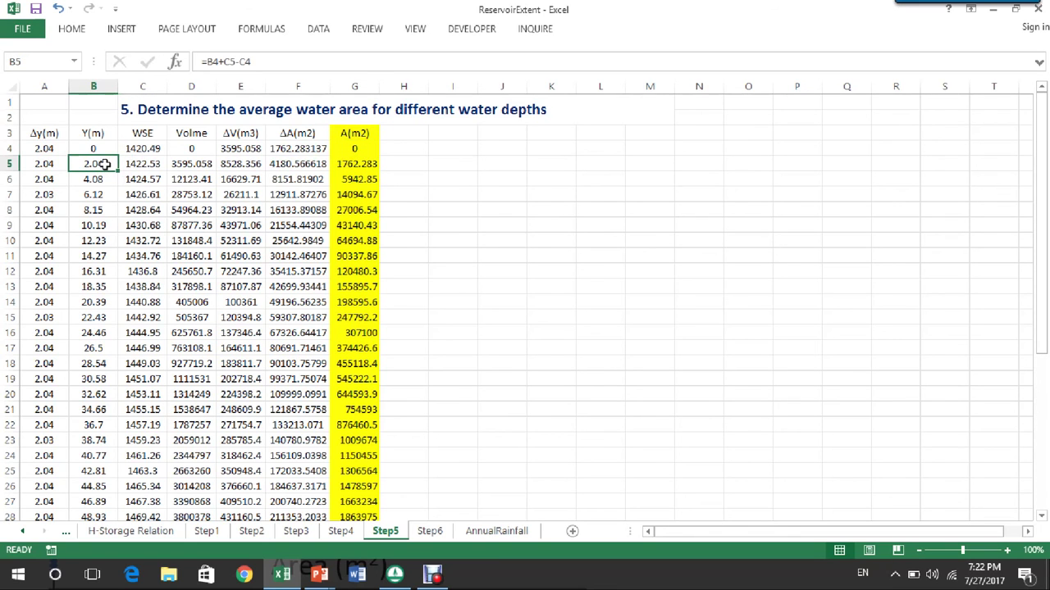
Inspect the area formula in cell G5 and the G4 and F4 cells it adds, leaving it as is.
click(297, 149)
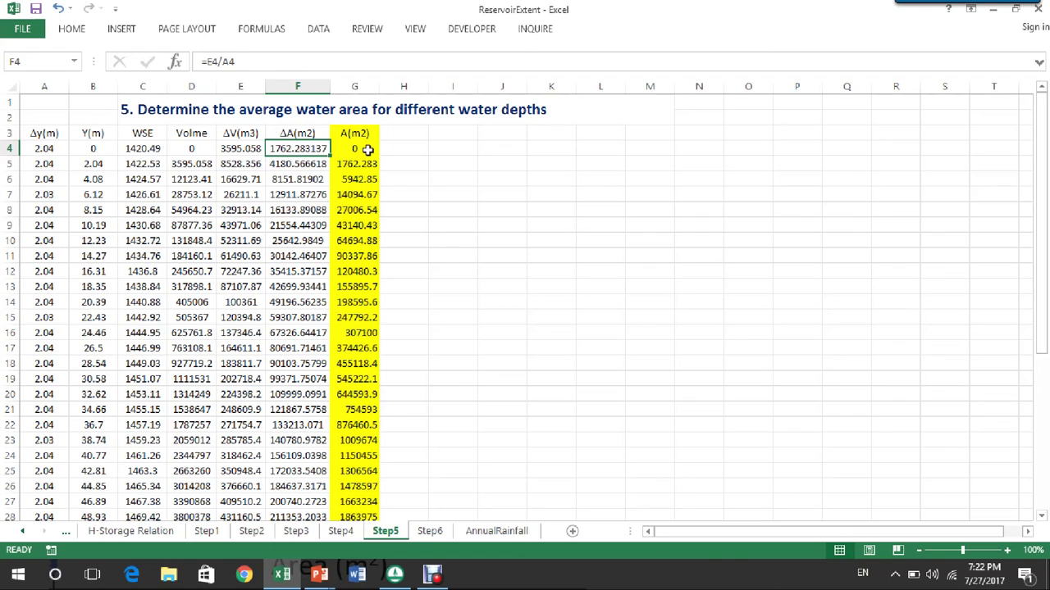
click(364, 161)
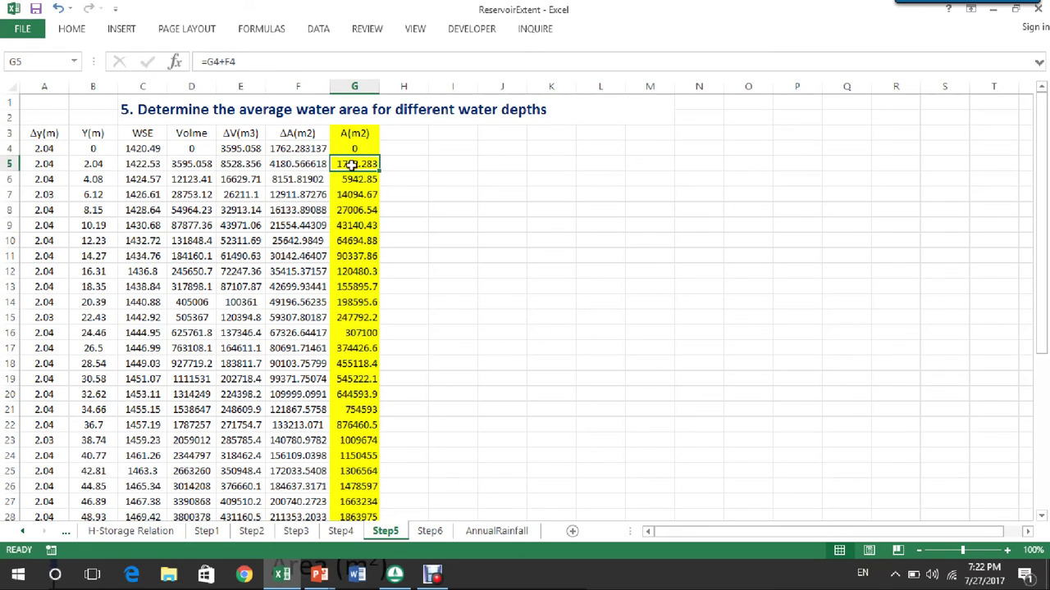
mouse_move(350, 161)
mouse_down()
mouse_move(352, 141)
mouse_move(355, 164)
mouse_up()
click(319, 148)
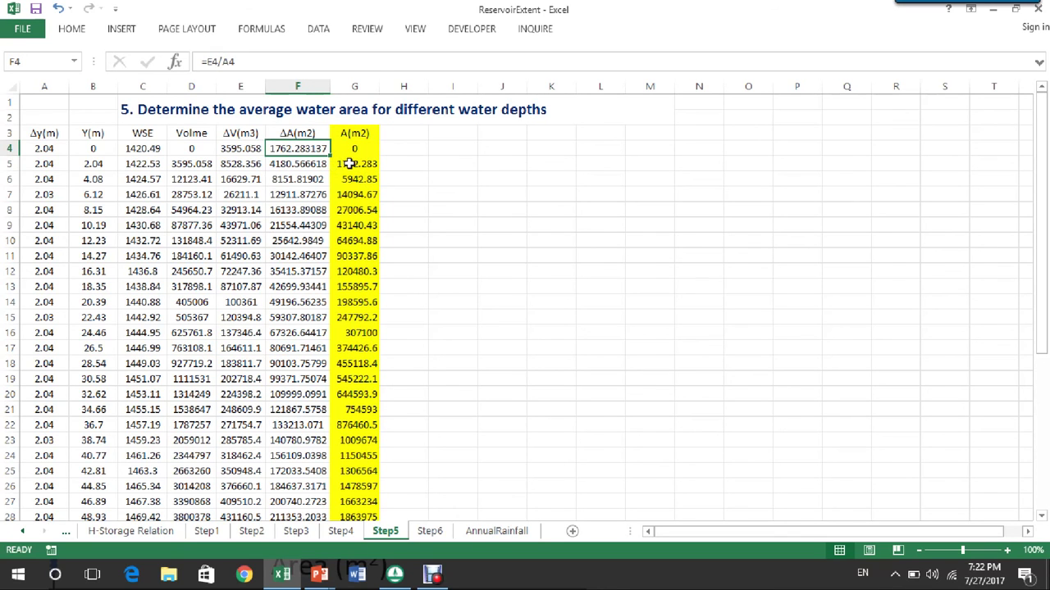
click(349, 162)
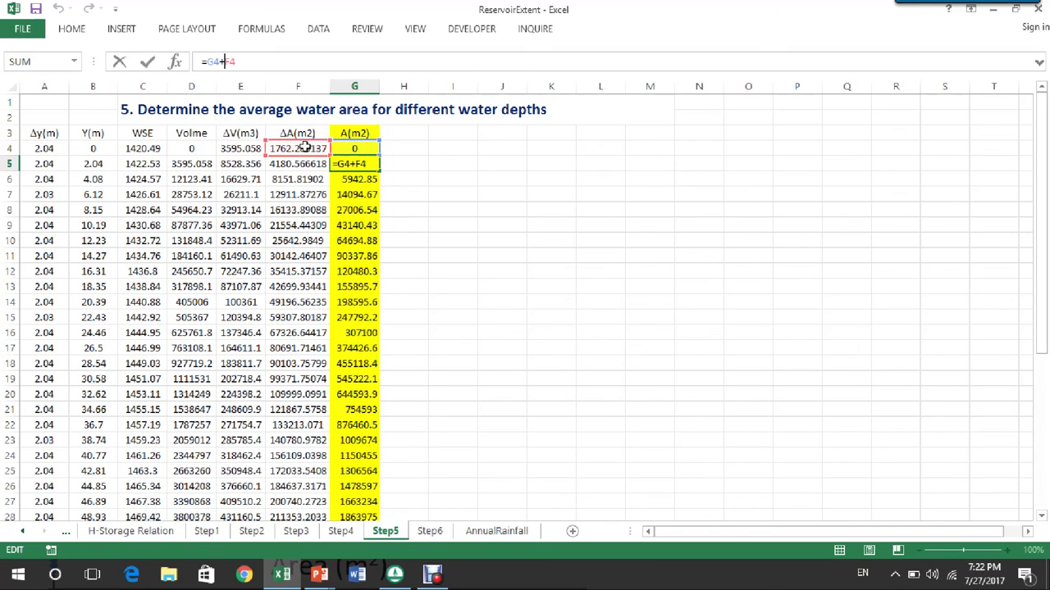
click(147, 61)
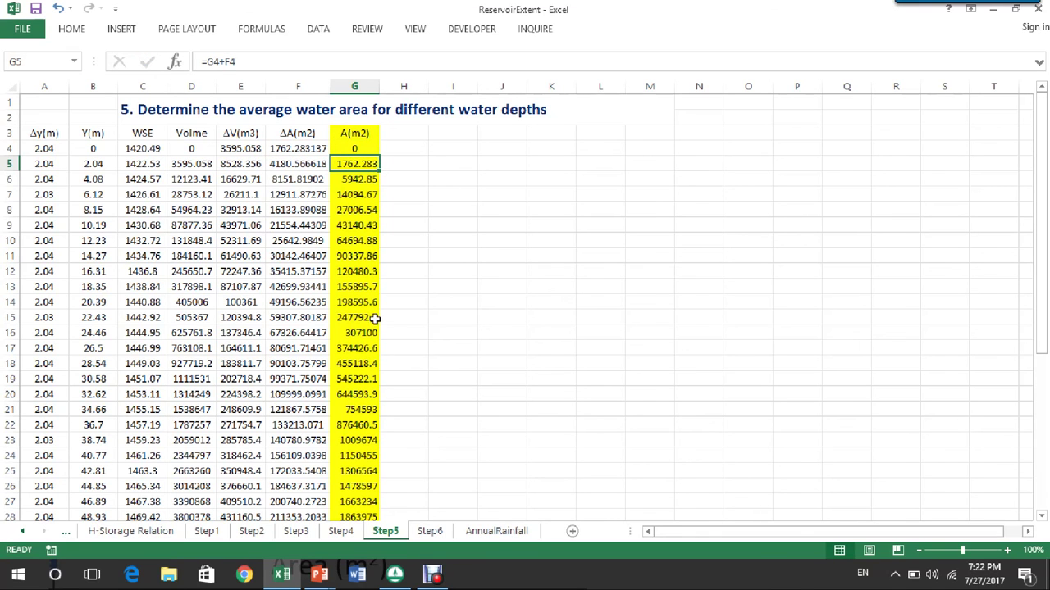
Check the area formula in G17, the water surface elevation in C18 and the depth formula in B18.
click(362, 350)
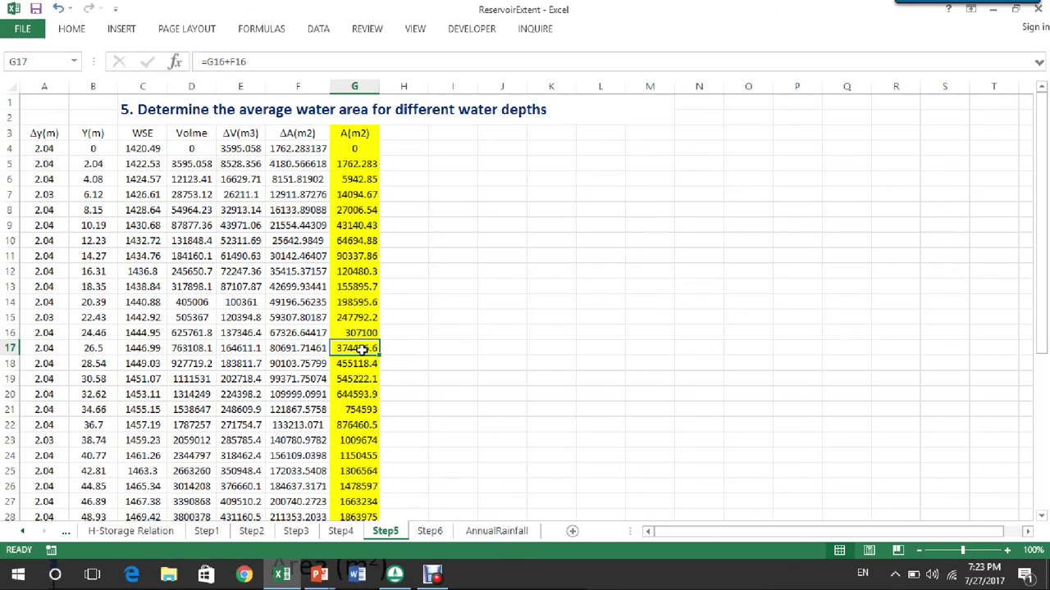
click(142, 360)
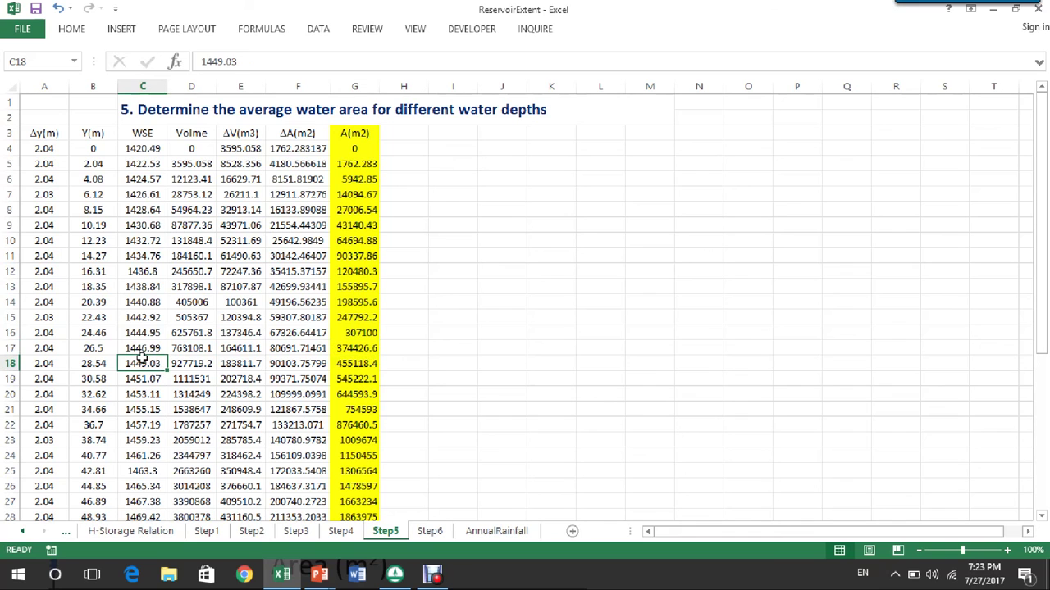
click(93, 361)
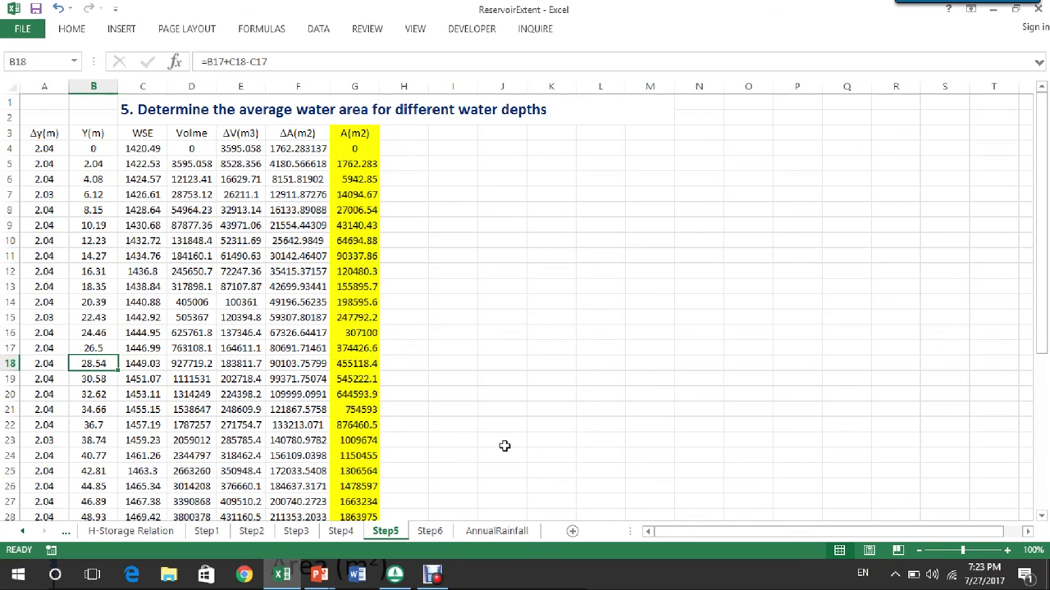
Open the Step6 sheet and examine the Area-Elevation Curve's source data and the fitted Elevation-Area Curve.
click(441, 531)
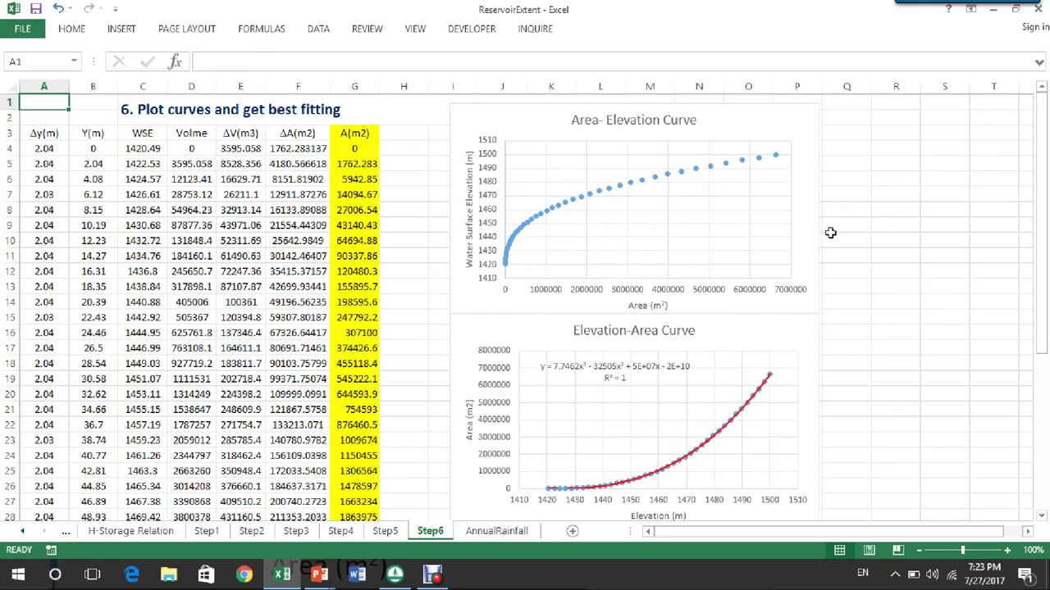
click(721, 124)
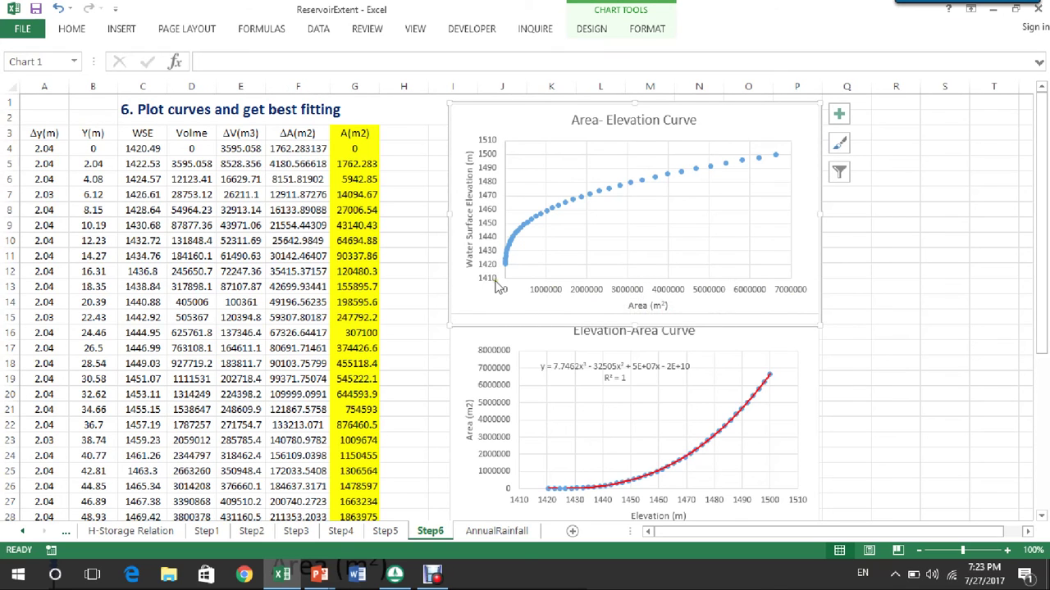
click(580, 199)
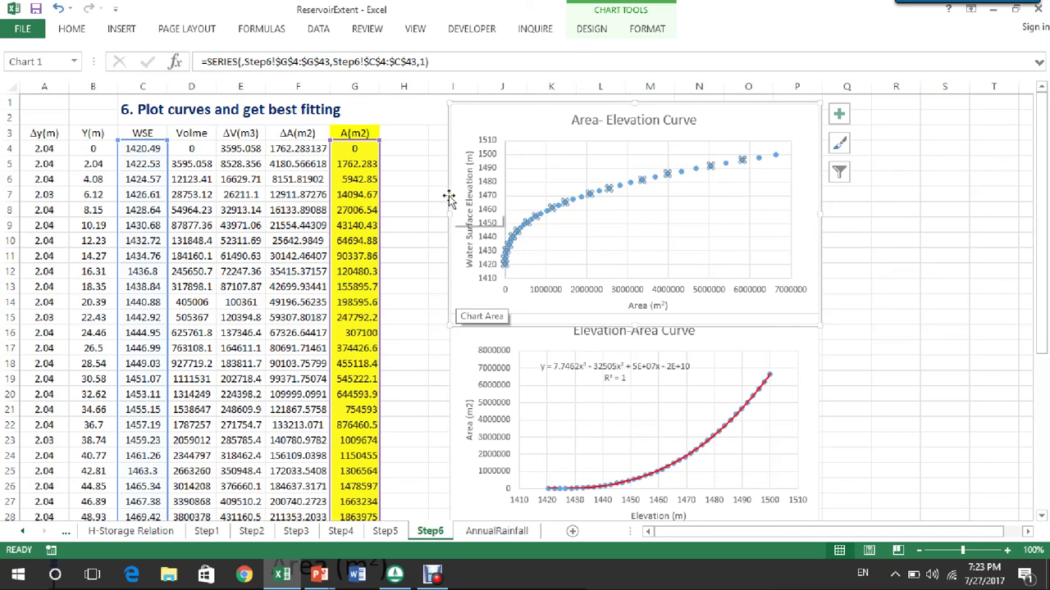
click(423, 205)
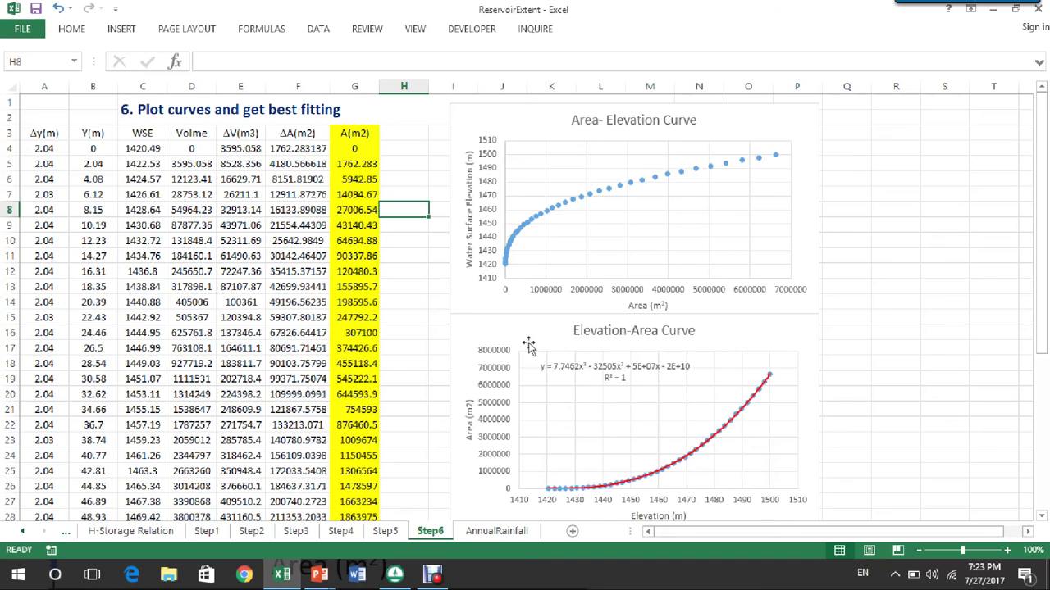
click(810, 378)
click(891, 369)
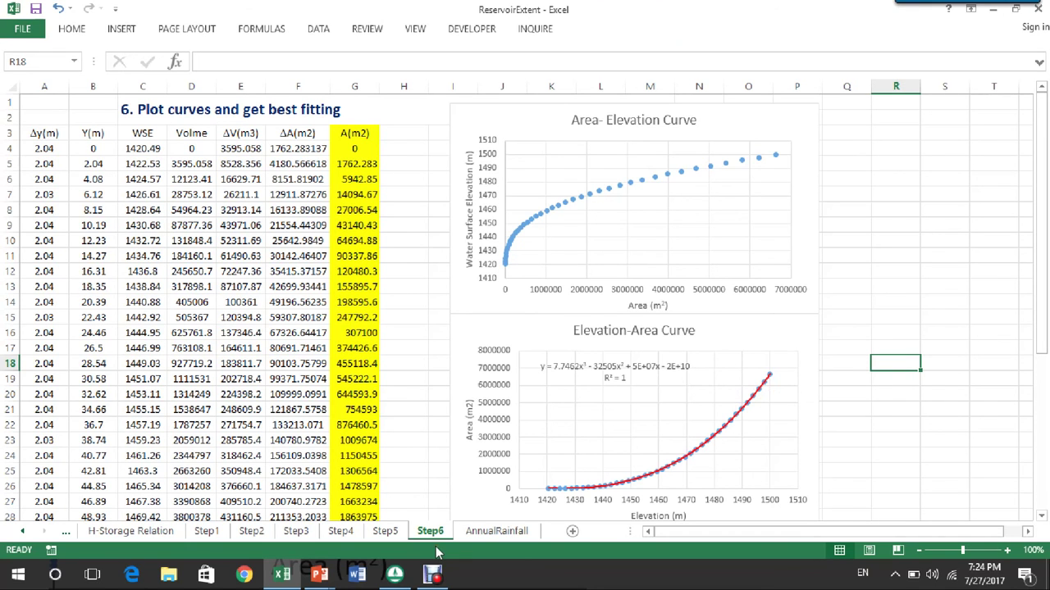
Switch to the PowerPoint slide show and advance to the Step 6 slide on initially guessing the dam height.
mouse_move(317, 579)
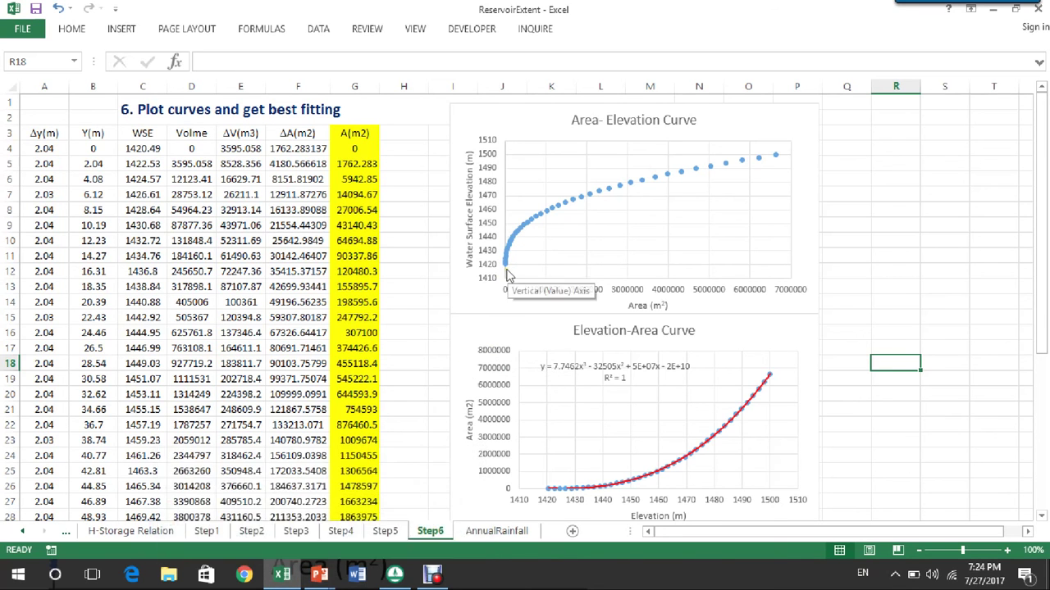
key(alt)
key(alt+Tab)
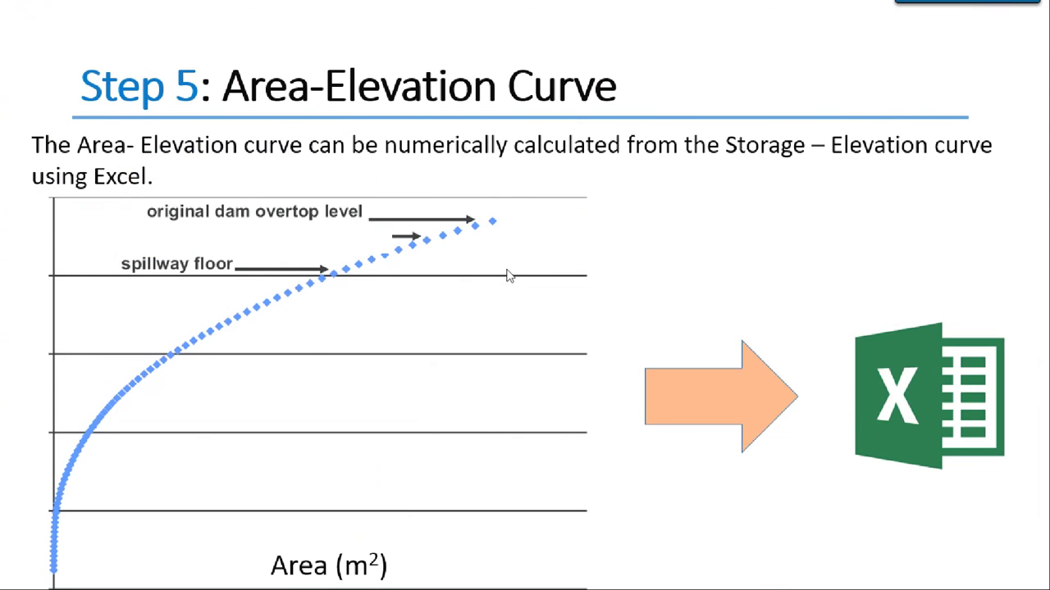
click(508, 276)
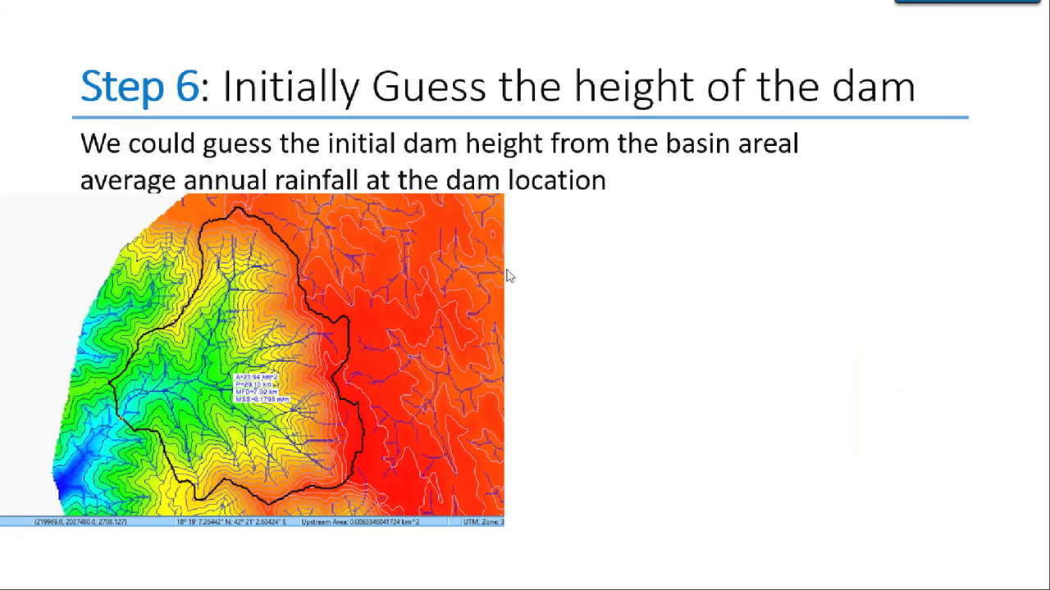